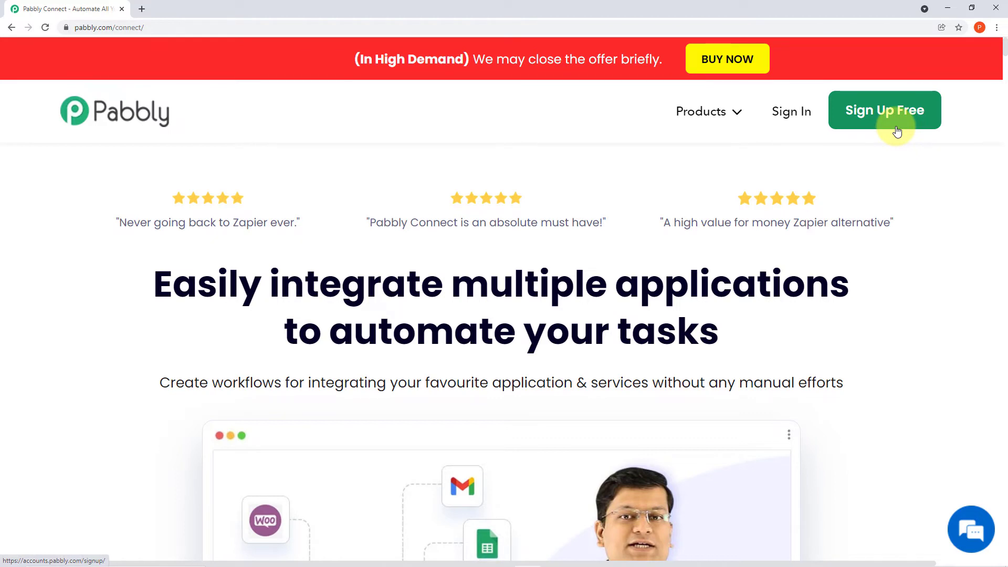
Sign in to the Pabbly account and open the Pabbly Connect application
click(791, 115)
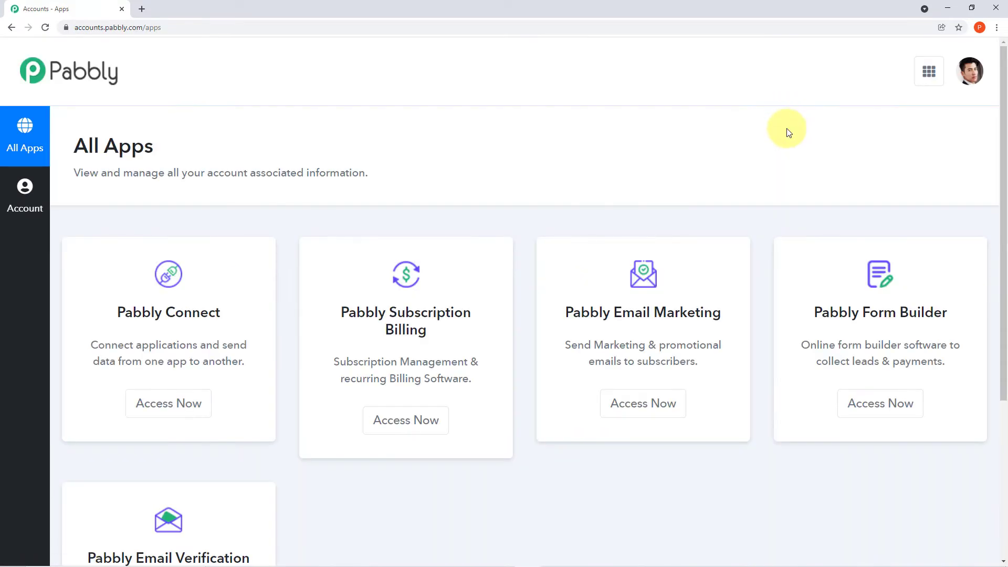
scroll(788, 131, down, 2)
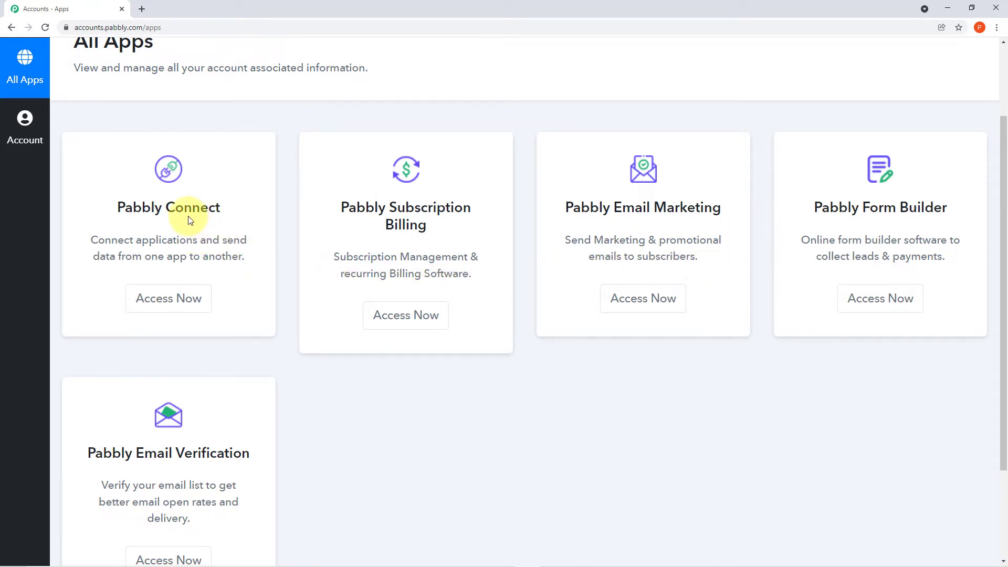
click(180, 298)
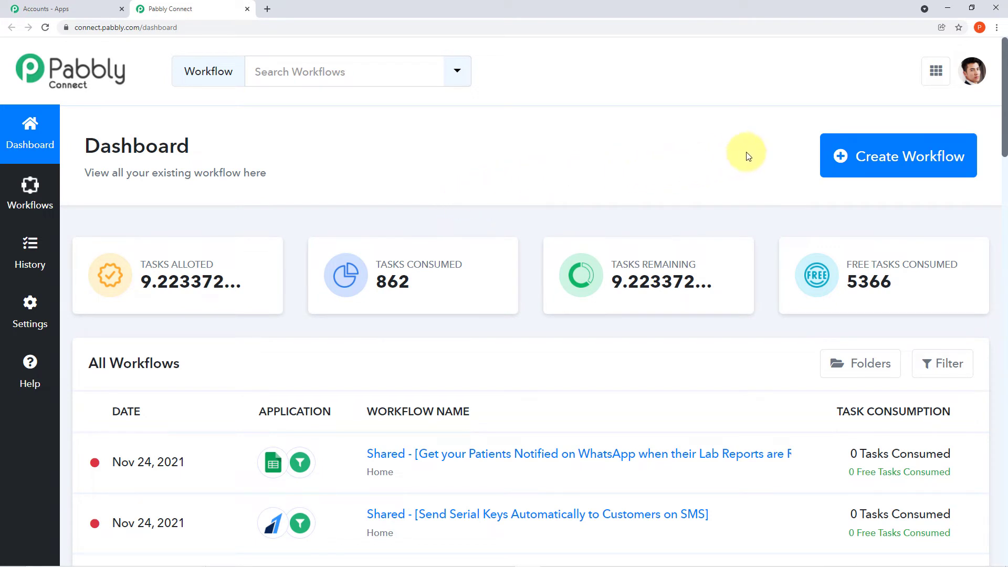
Create a new workflow named "Google My Business to Slack"
click(914, 165)
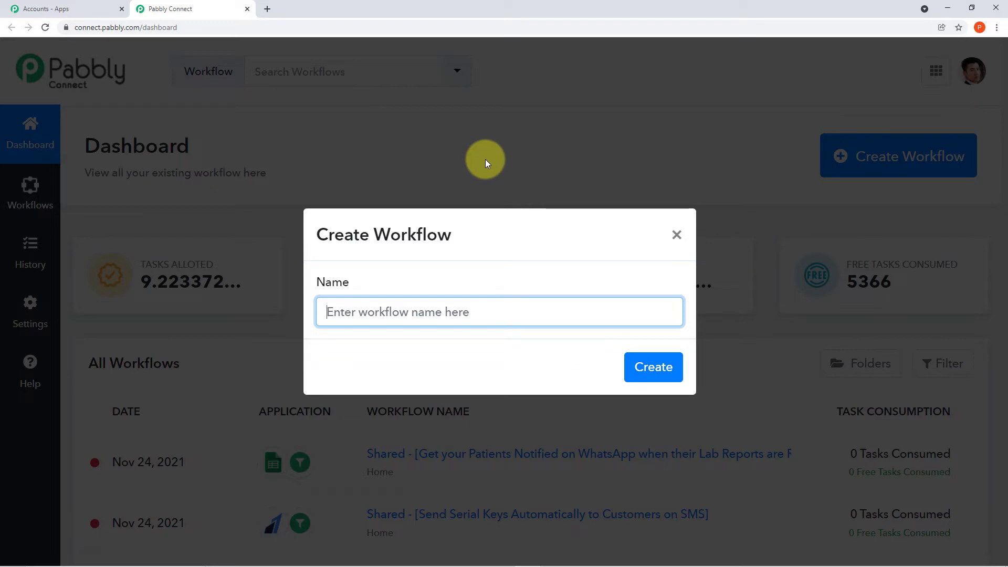
text(Google )
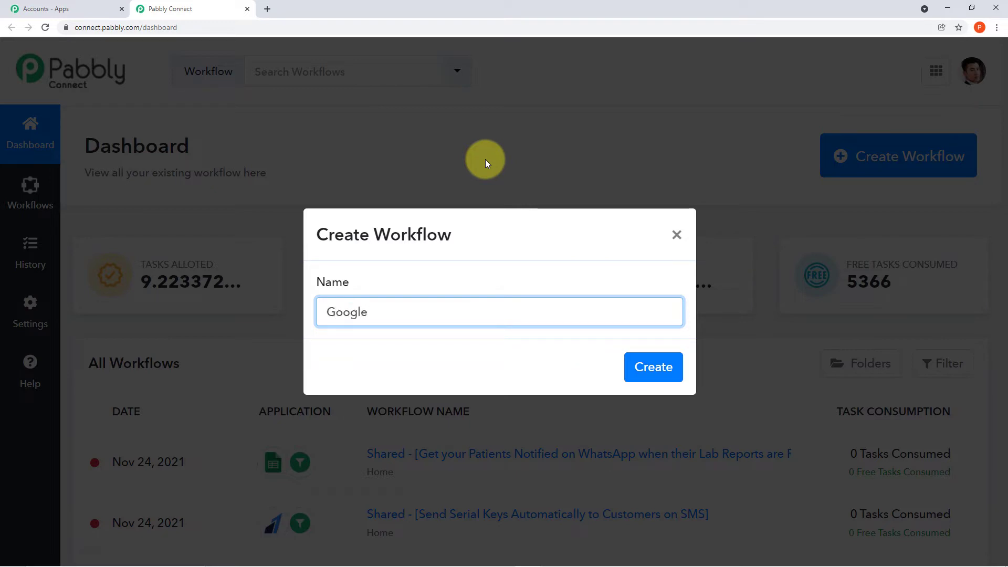
text(My Business )
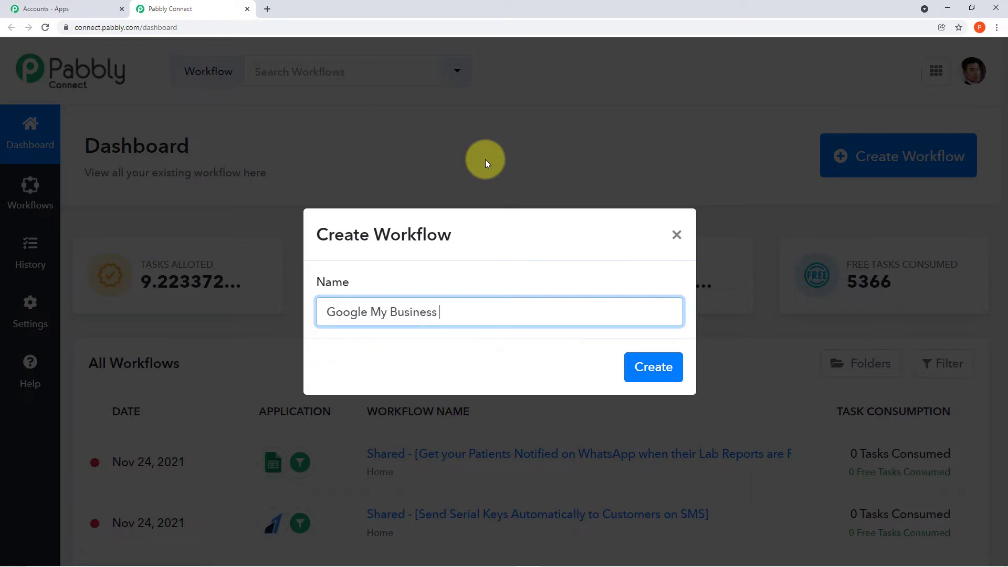
text(to Slack)
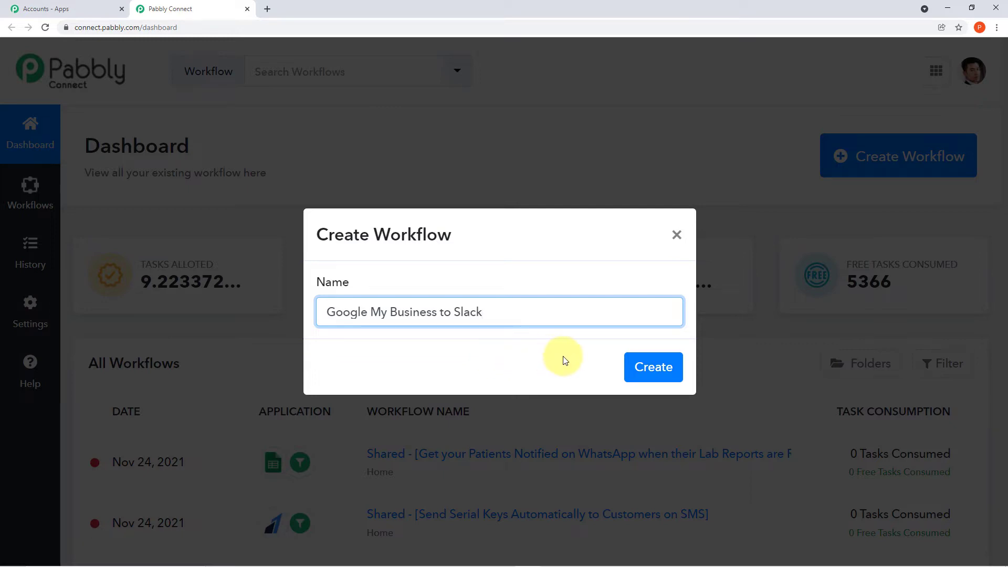
click(637, 368)
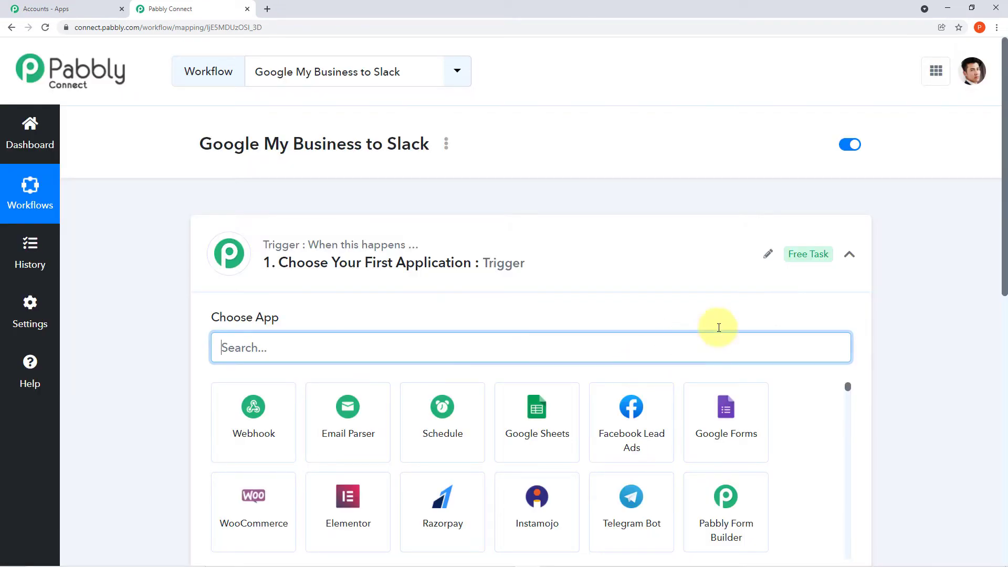
Set the workflow's trigger to the Google My Business app with the New Review event
click(849, 256)
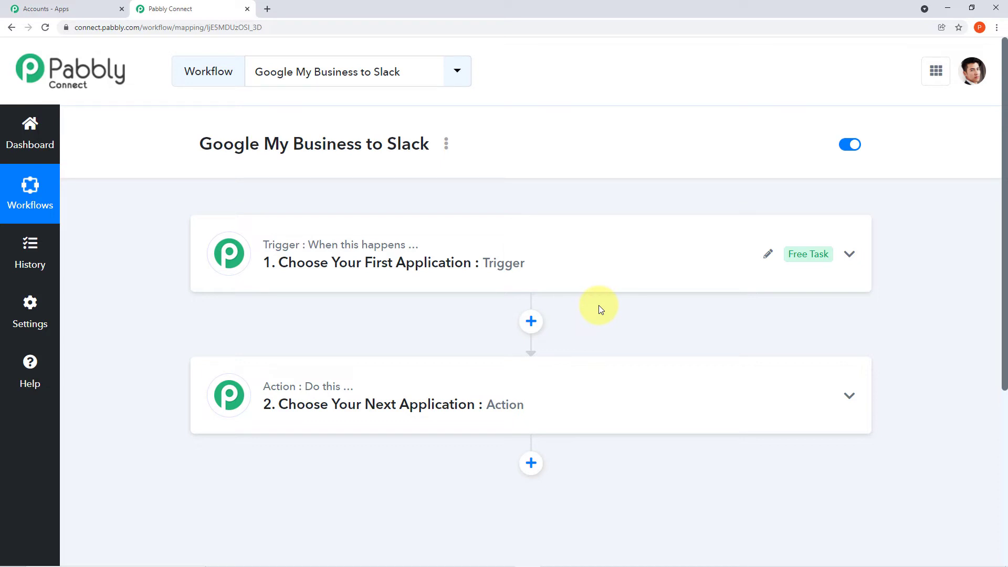
click(570, 265)
scroll(571, 265, down, 1)
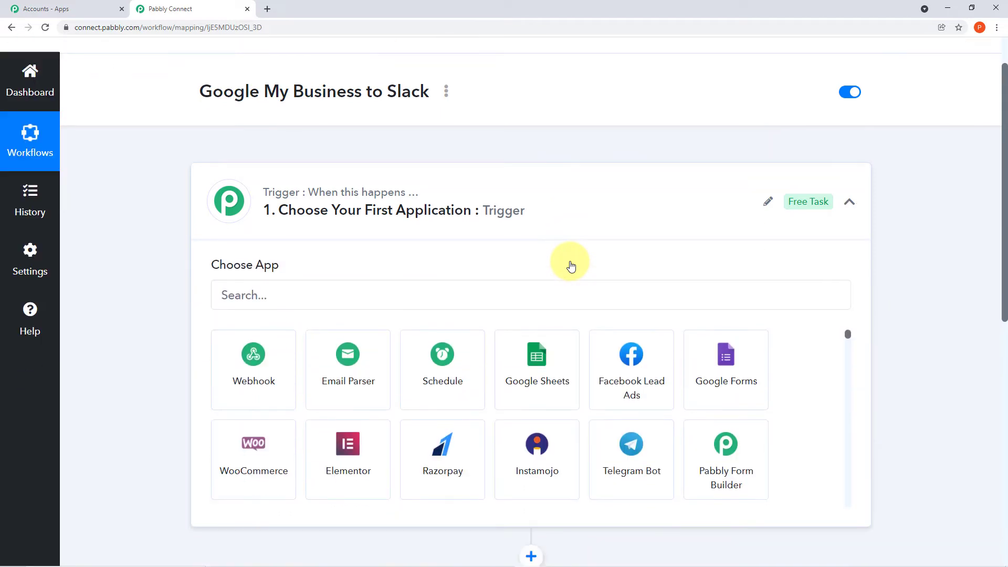
click(482, 294)
text(google my)
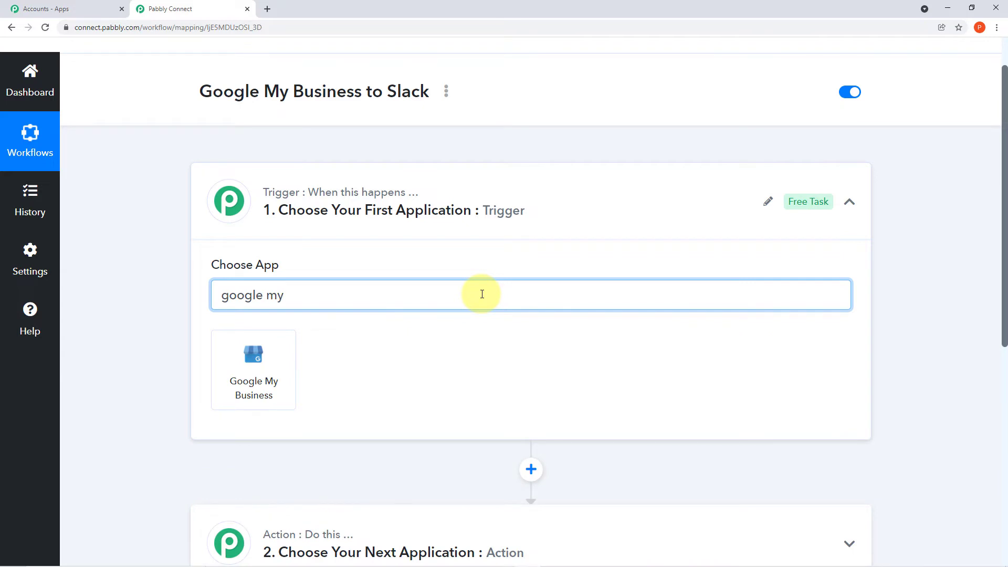
click(272, 368)
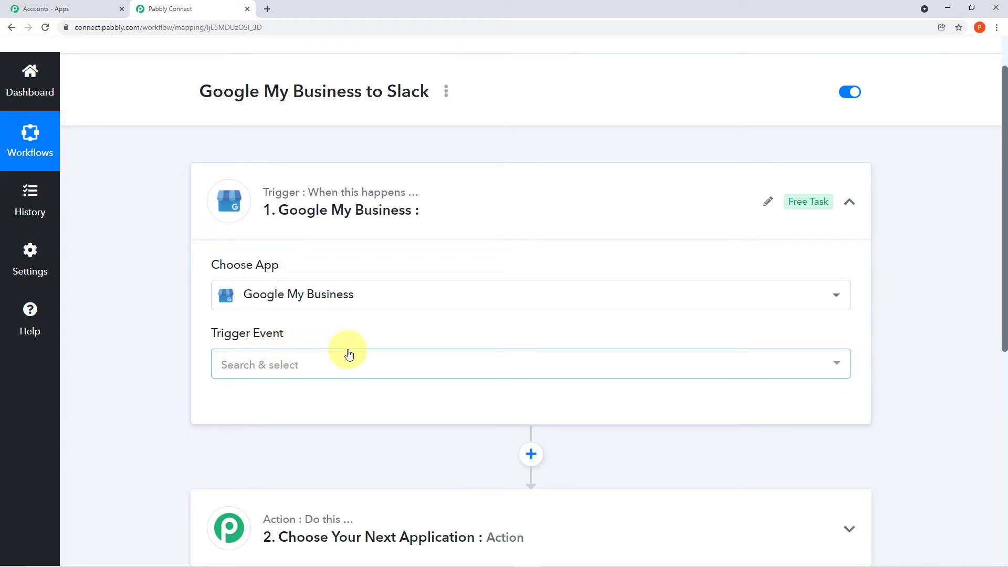
click(830, 363)
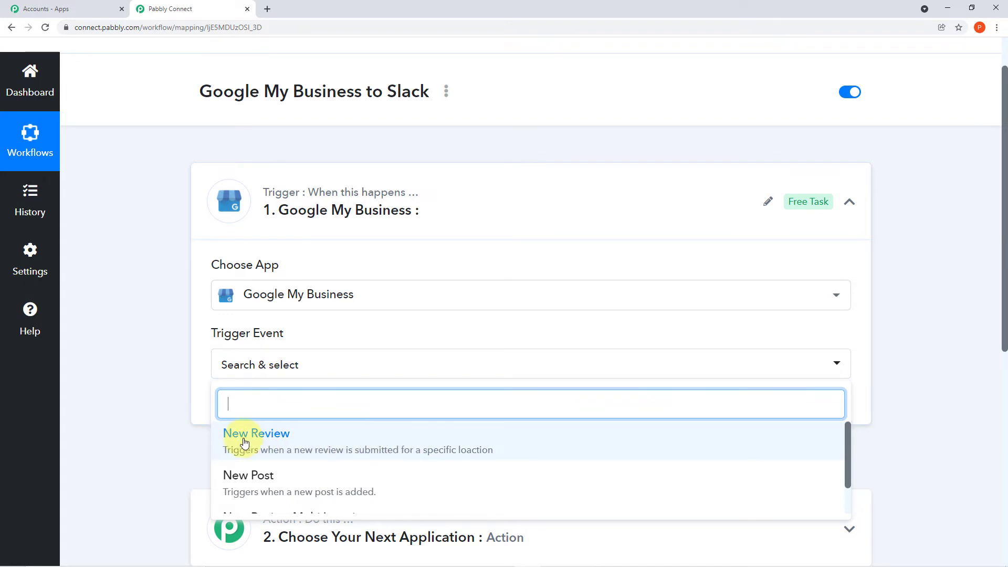
click(352, 446)
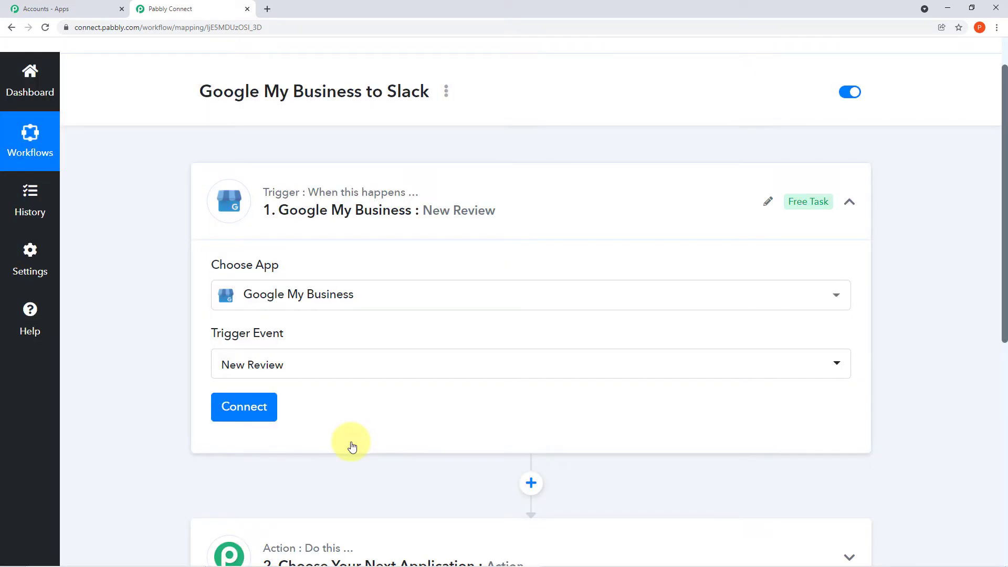
Add a new Google My Business connection to the trigger and authorize pabbly.com's access with the business's Google account
click(269, 418)
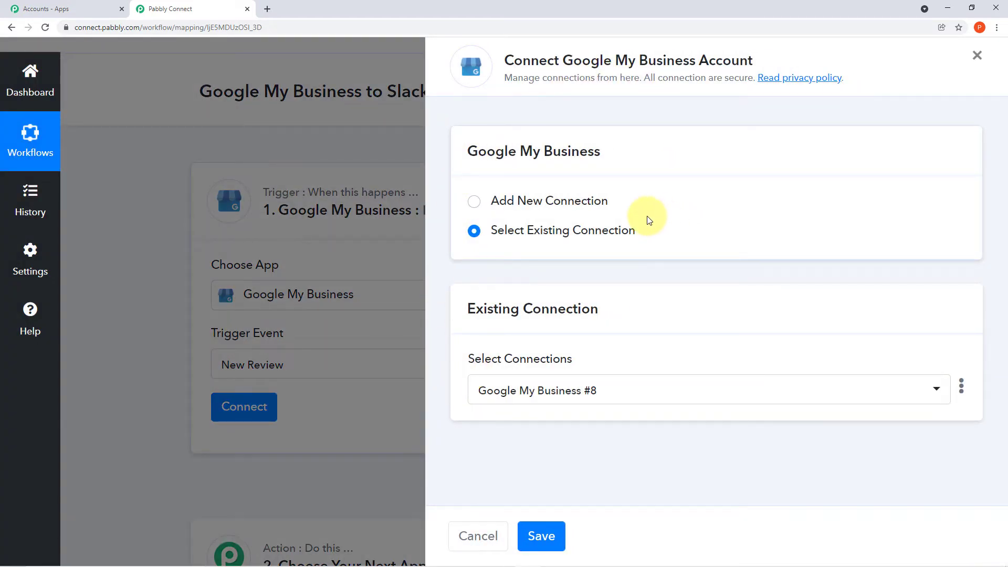
click(473, 202)
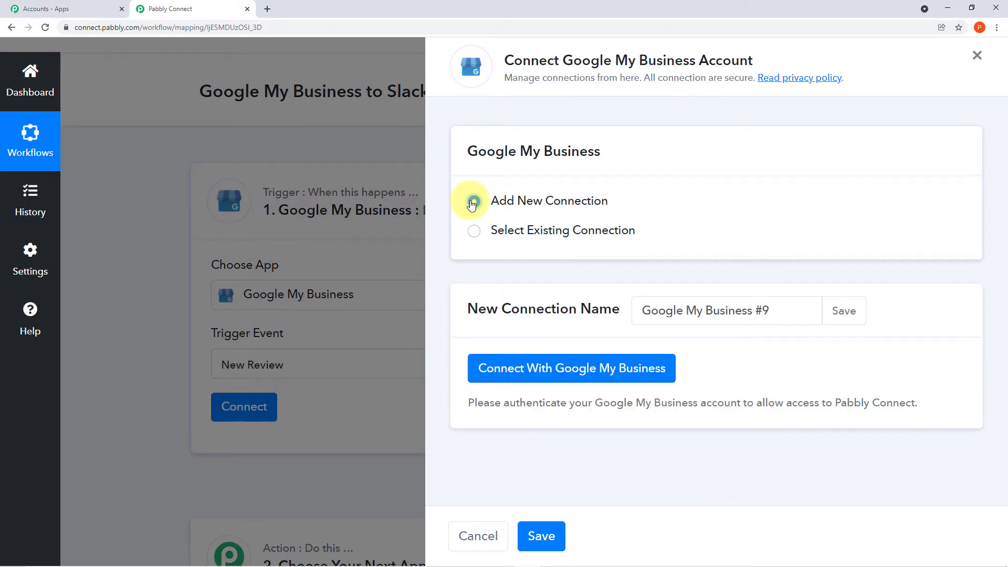
click(523, 367)
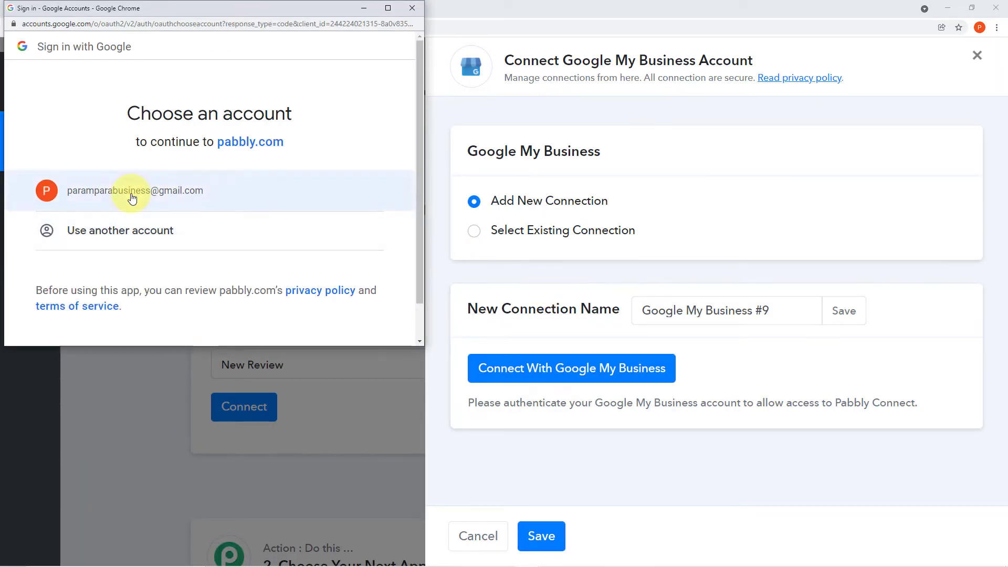
click(132, 198)
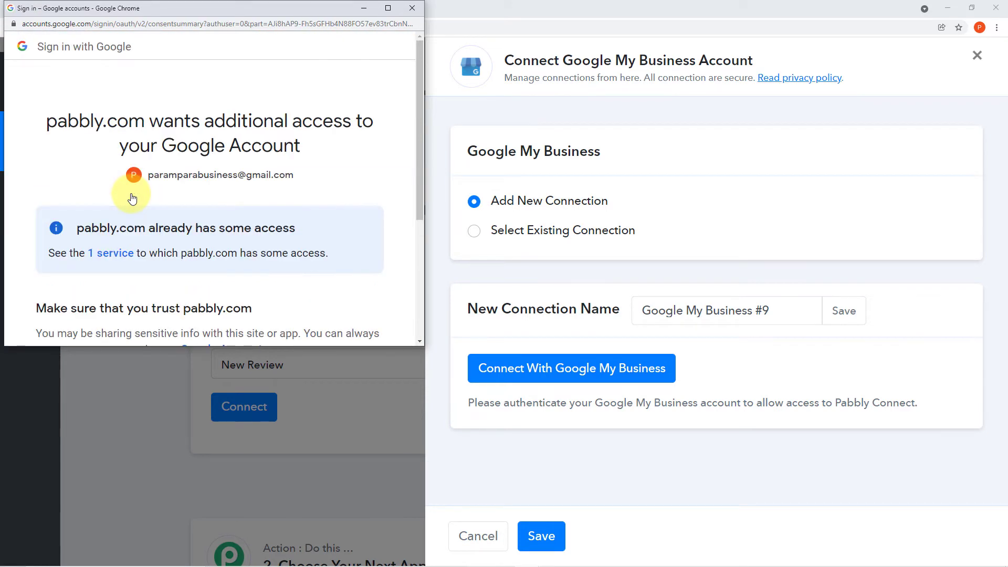
scroll(229, 203, down, 3)
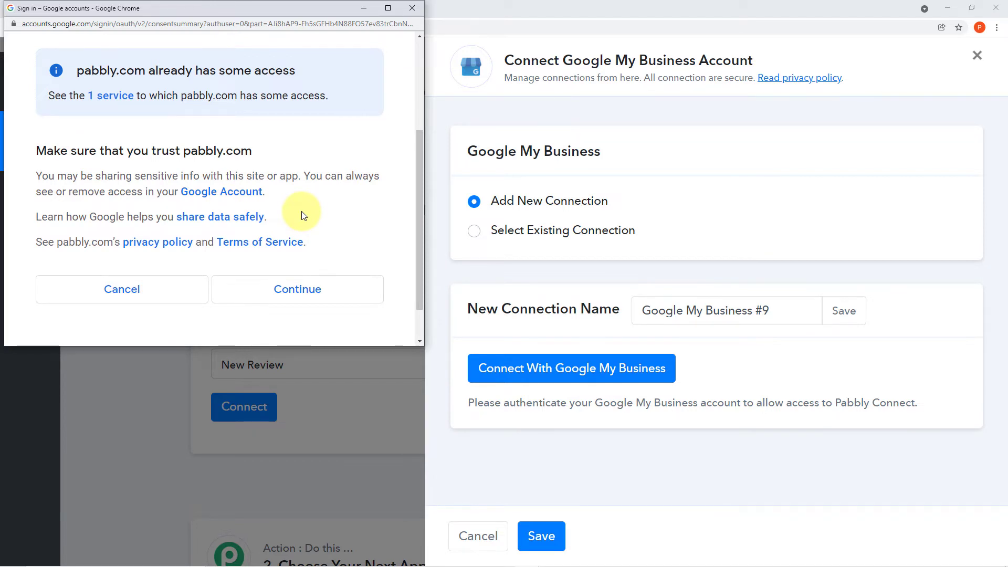
click(321, 282)
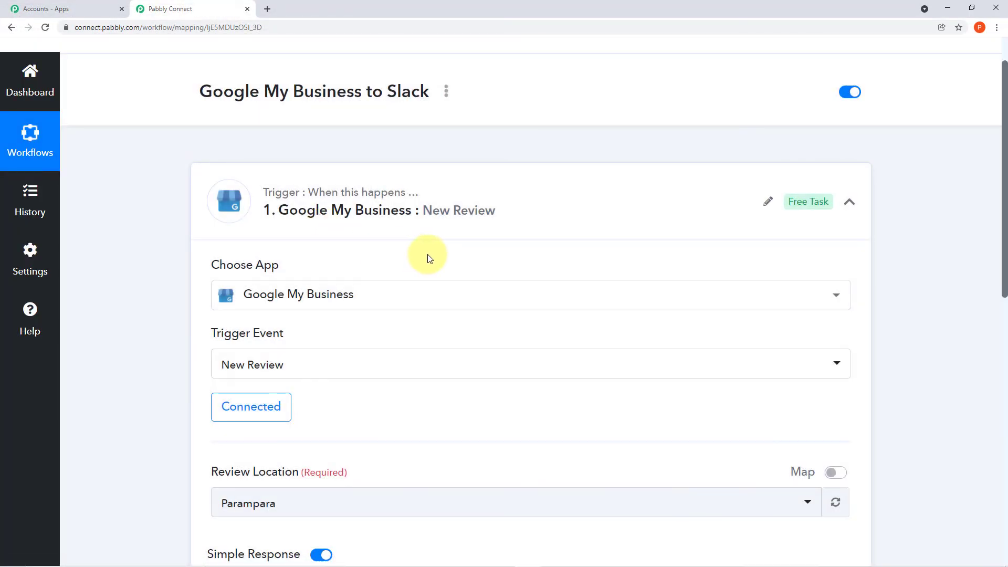
Open Google Business Profile Manager in a new browser tab and examine the latest customer review of the Parampara business
scroll(427, 254, down, 3)
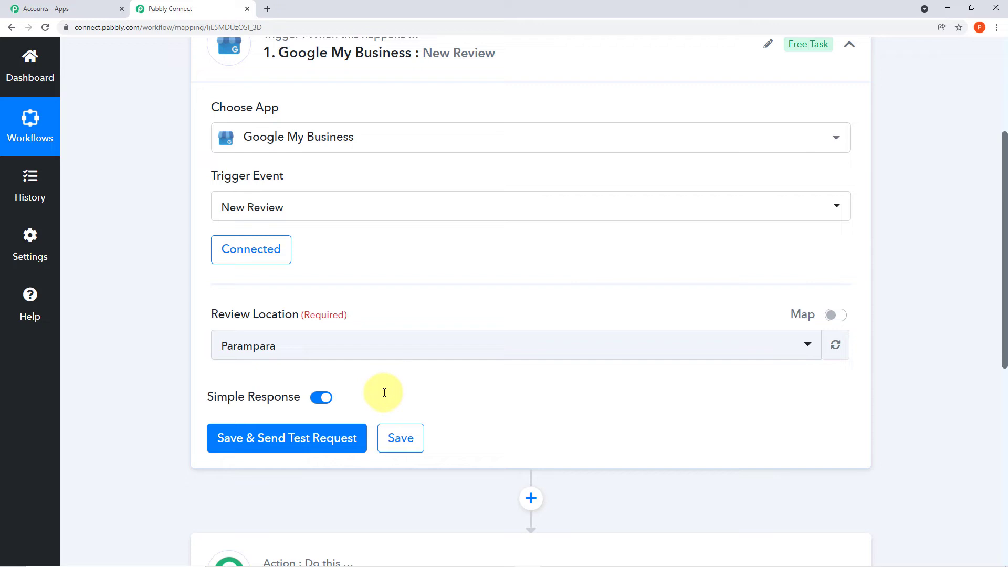
click(268, 9)
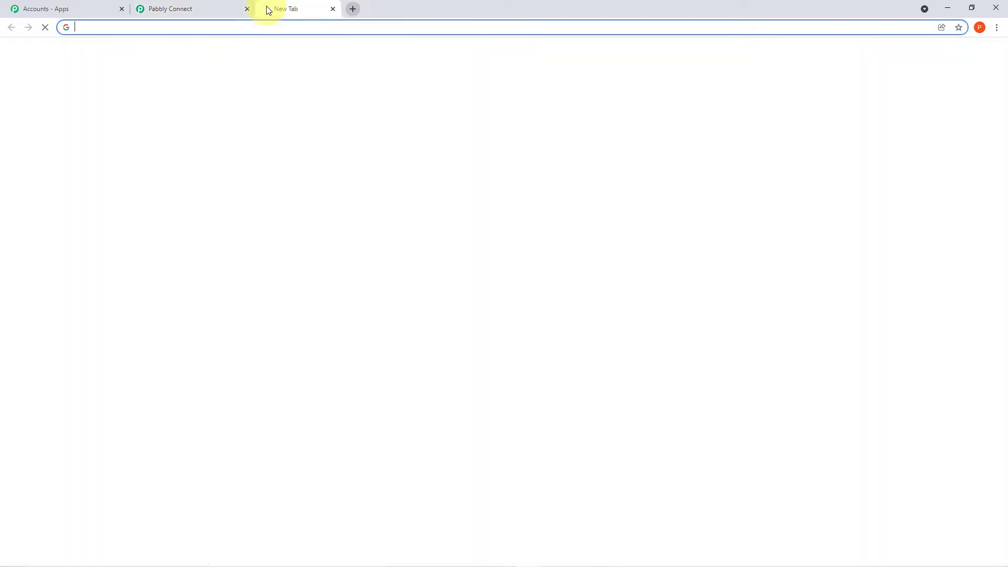
click(948, 74)
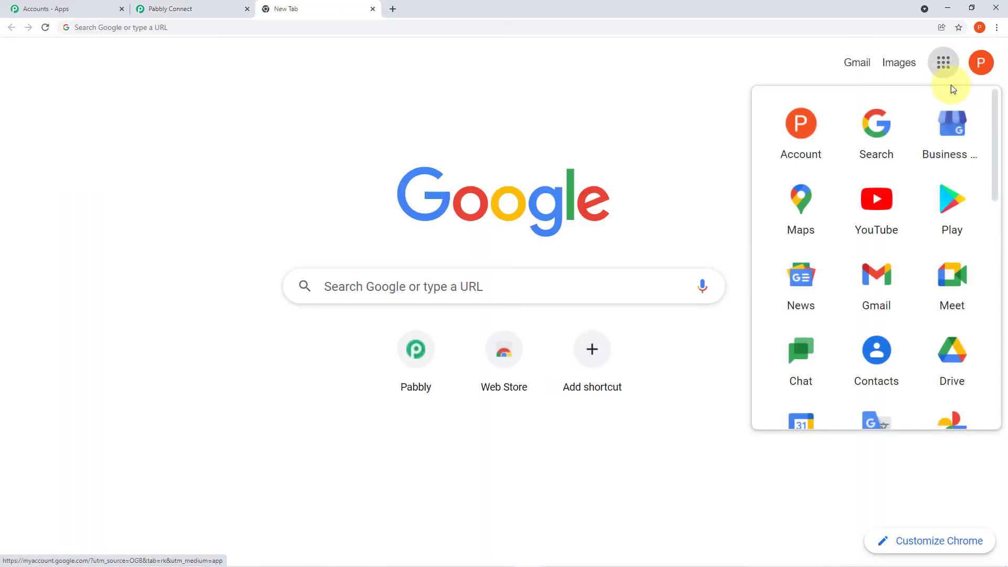
click(955, 132)
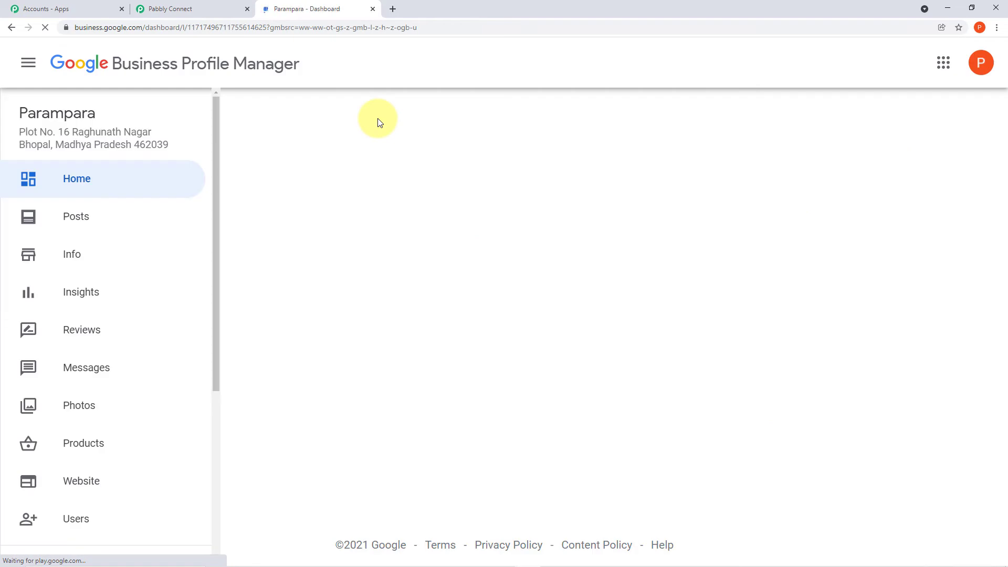
scroll(450, 218, down, 8)
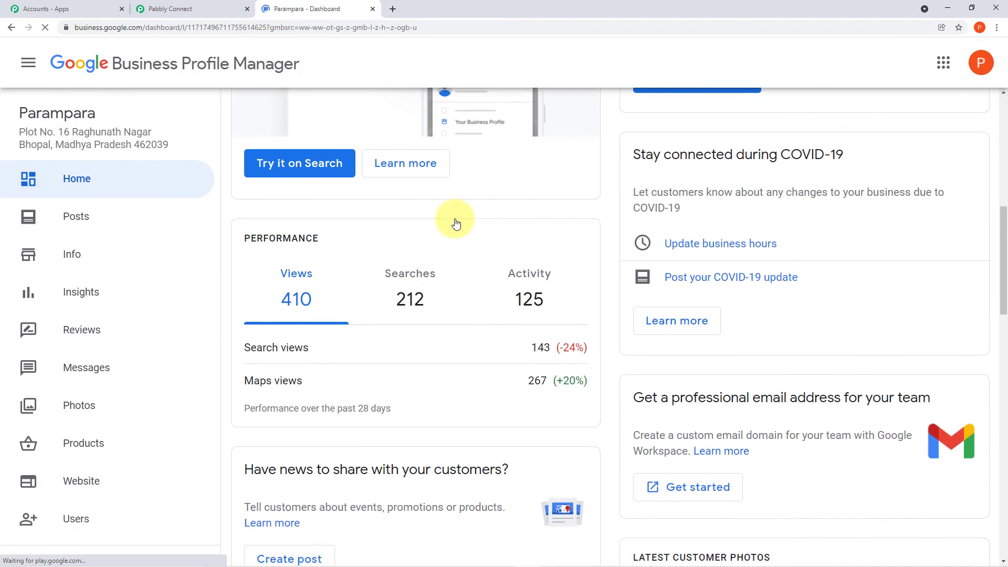
scroll(456, 223, down, 10)
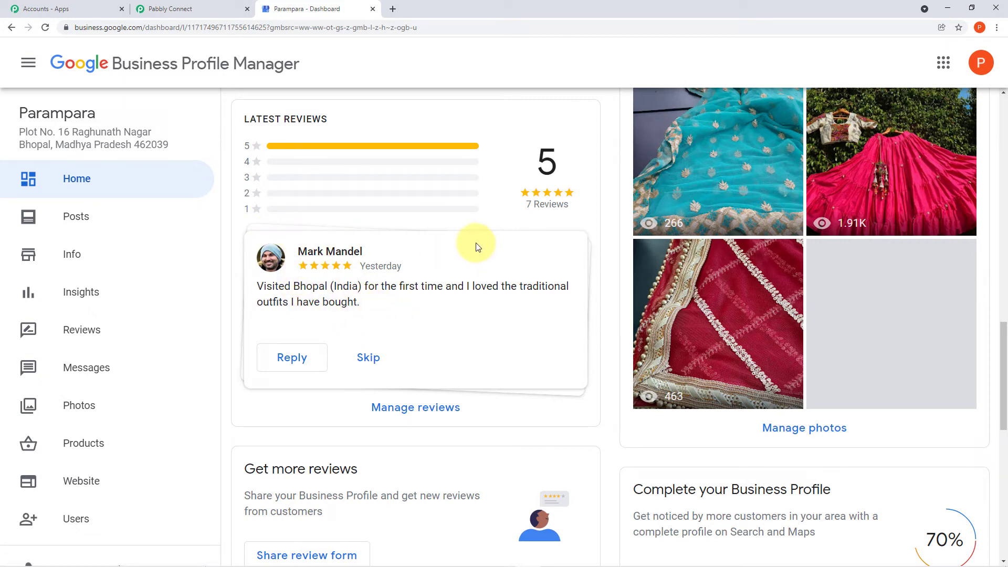
click(207, 6)
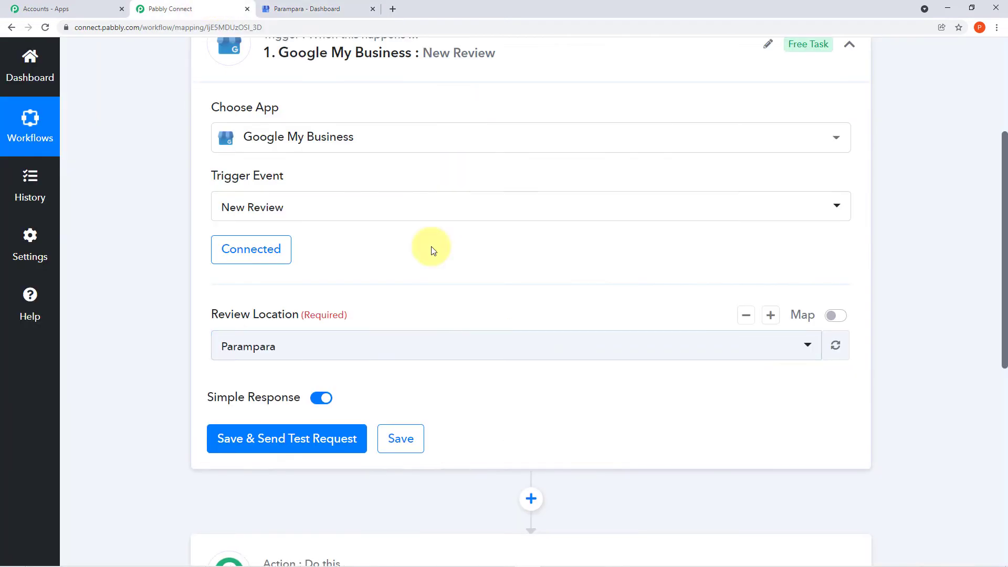
click(289, 9)
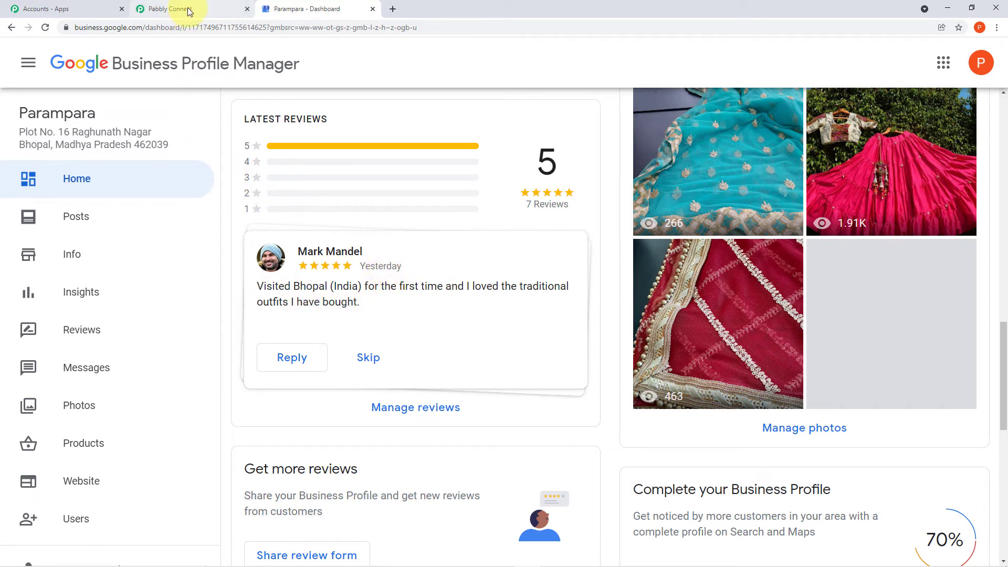
Return to the Pabbly Connect workflow, then save the New Review trigger and send a test request
click(221, 9)
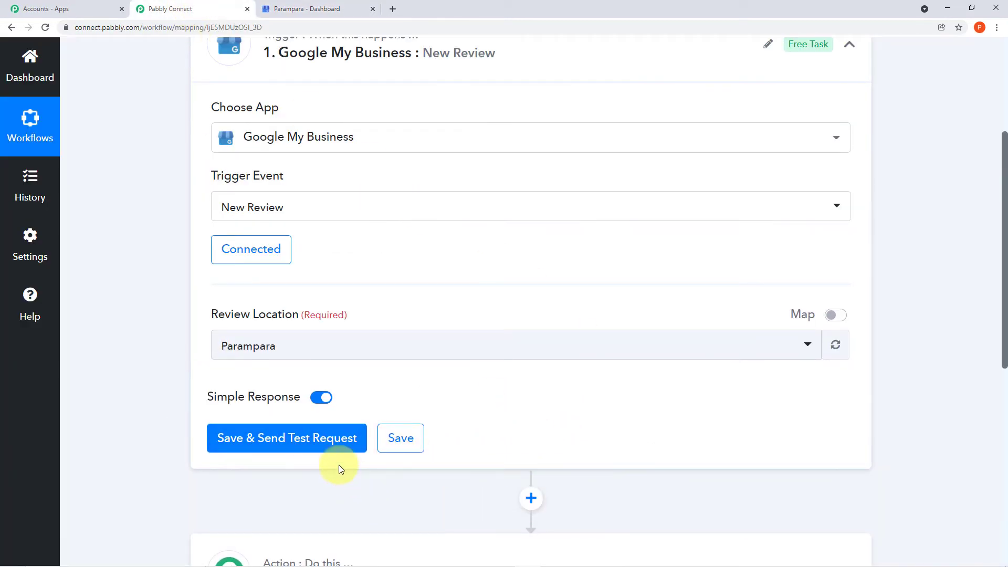
click(319, 439)
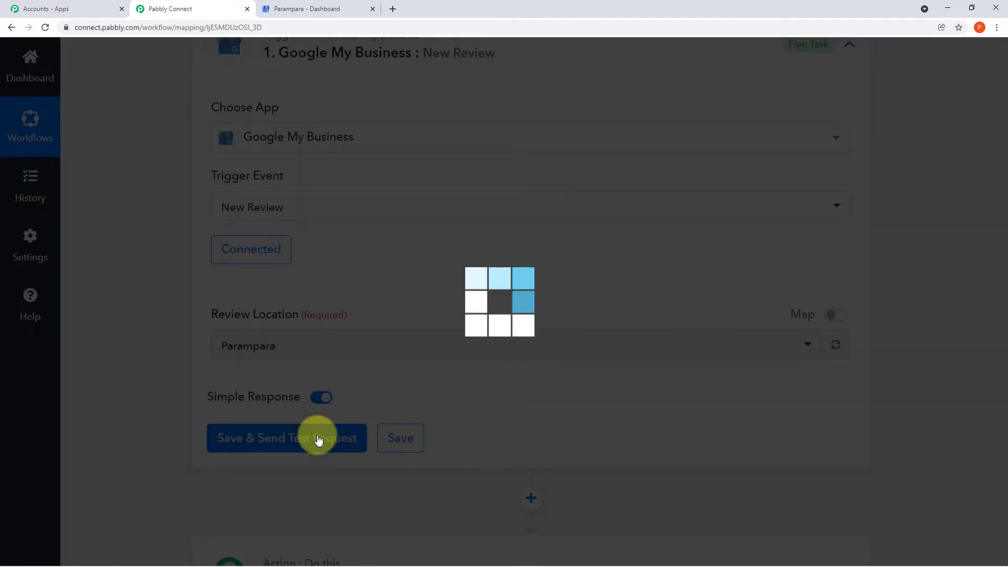
scroll(634, 429, down, 5)
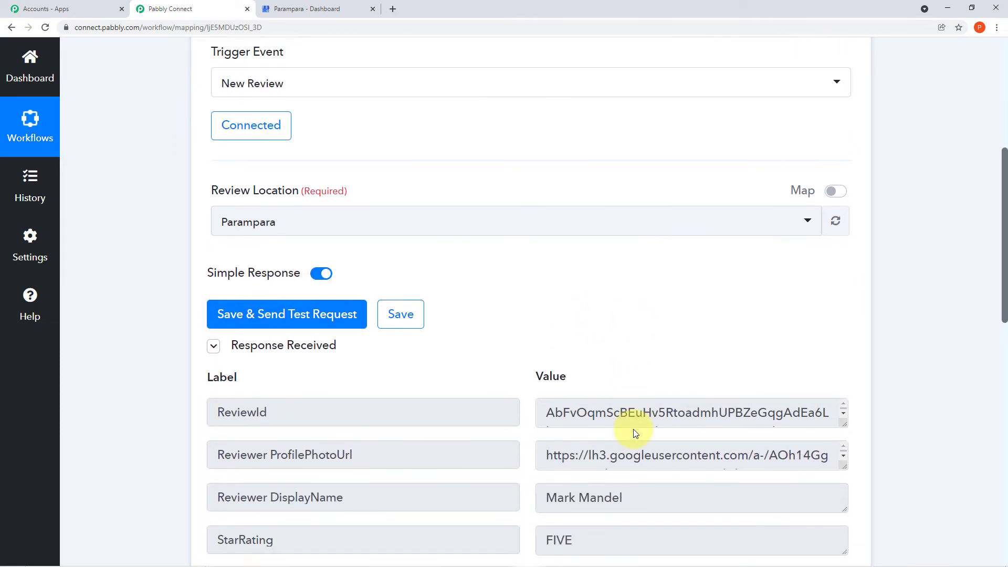
Examine the reviewer display name, star rating and comment in the received response, enlarging the comment field to read it fully
drag(650, 301, 455, 303)
click(607, 348)
double_click(607, 348)
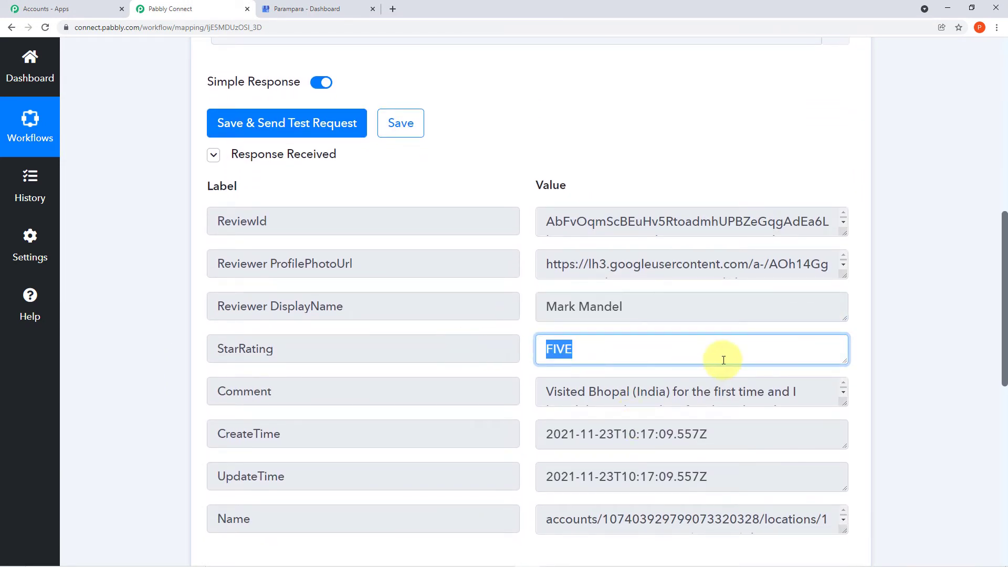
drag(840, 402, 840, 444)
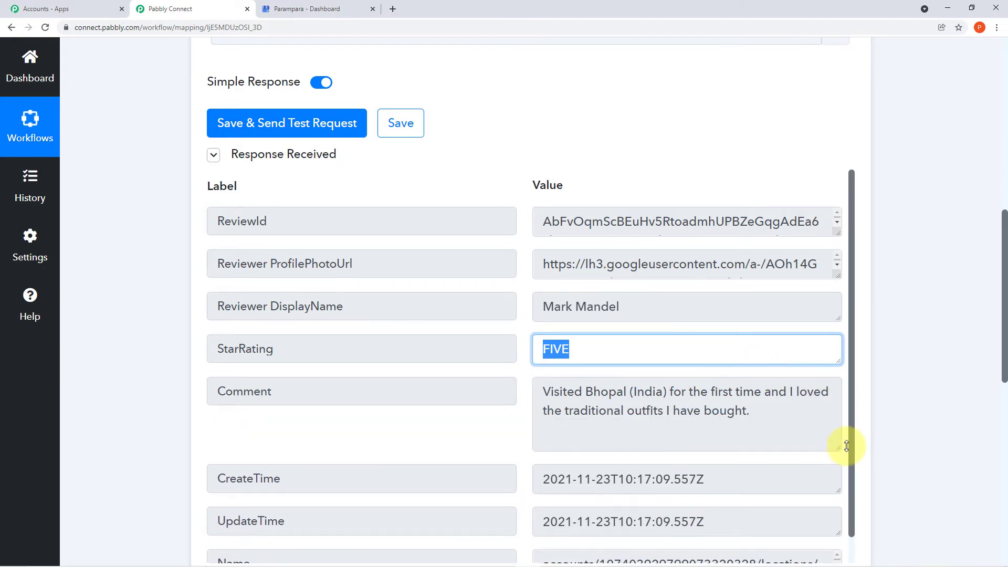
drag(790, 421, 428, 398)
click(797, 437)
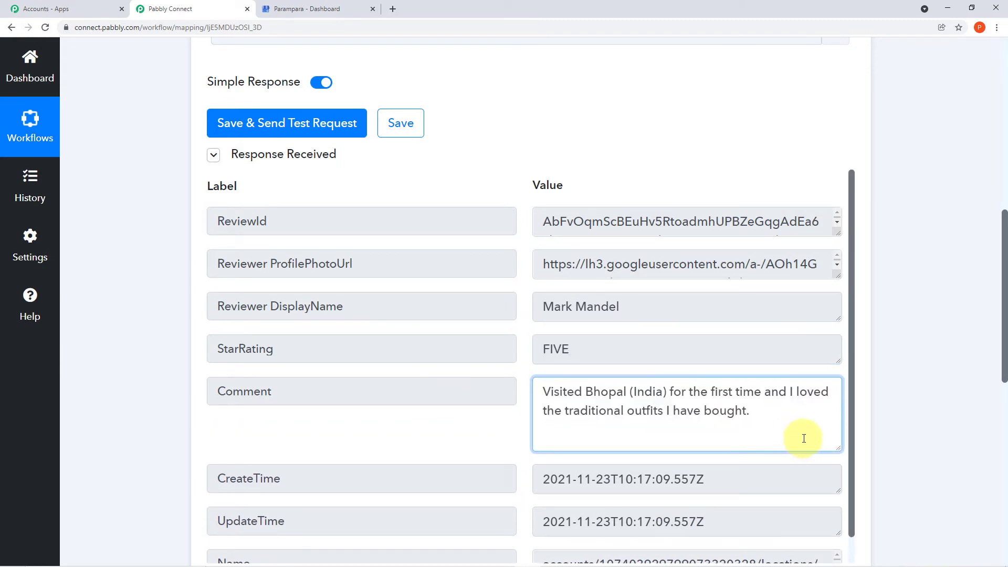
scroll(917, 442, down, 4)
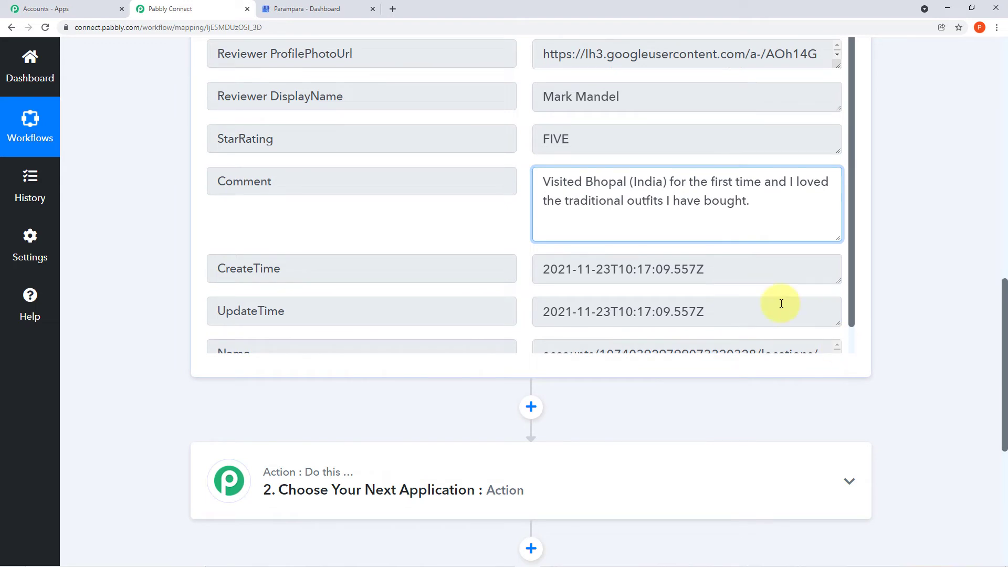
Examine the remaining fields of the trigger's received response, including create time, update time and name
scroll(777, 301, down, 1)
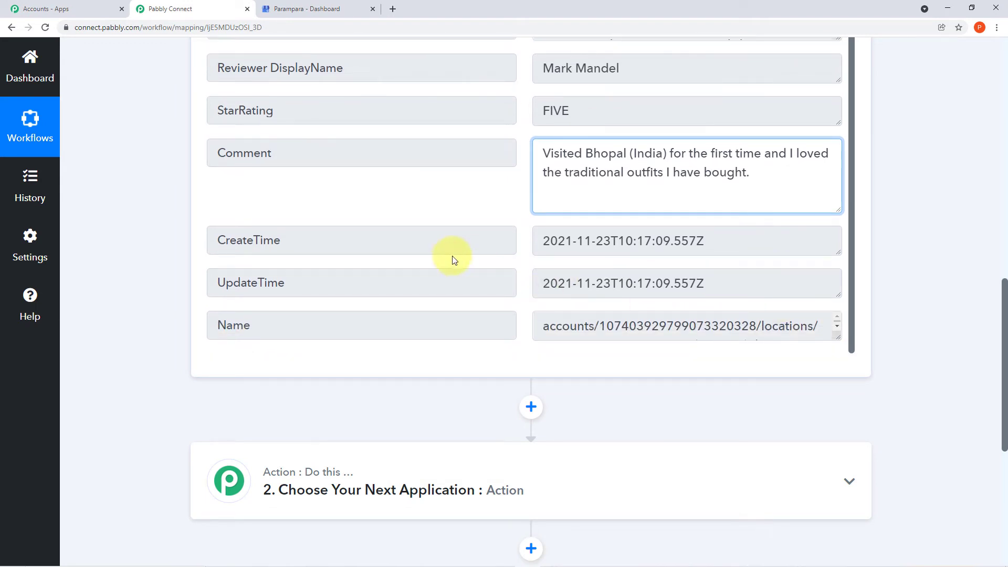
scroll(944, 275, up, 3)
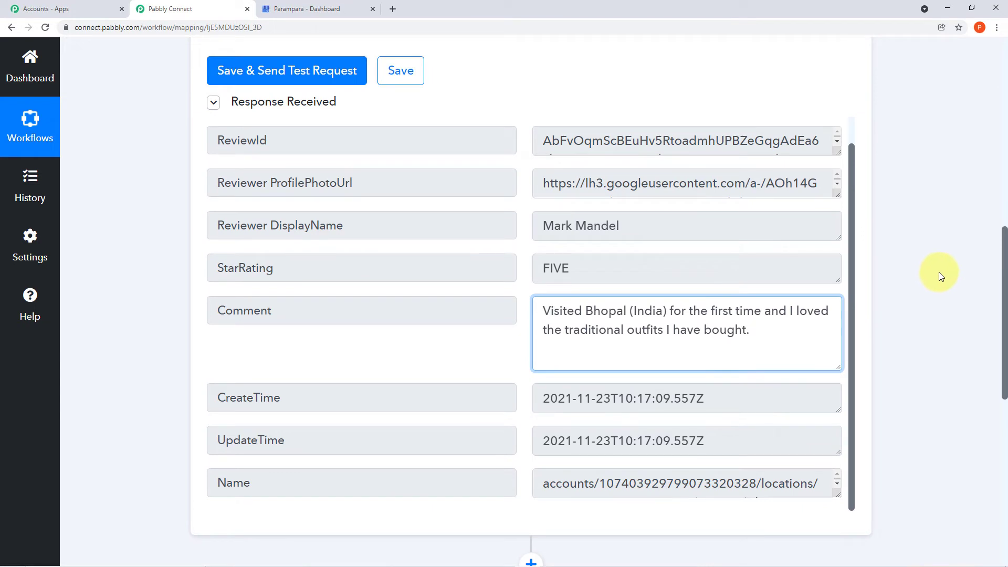
scroll(924, 272, up, 1)
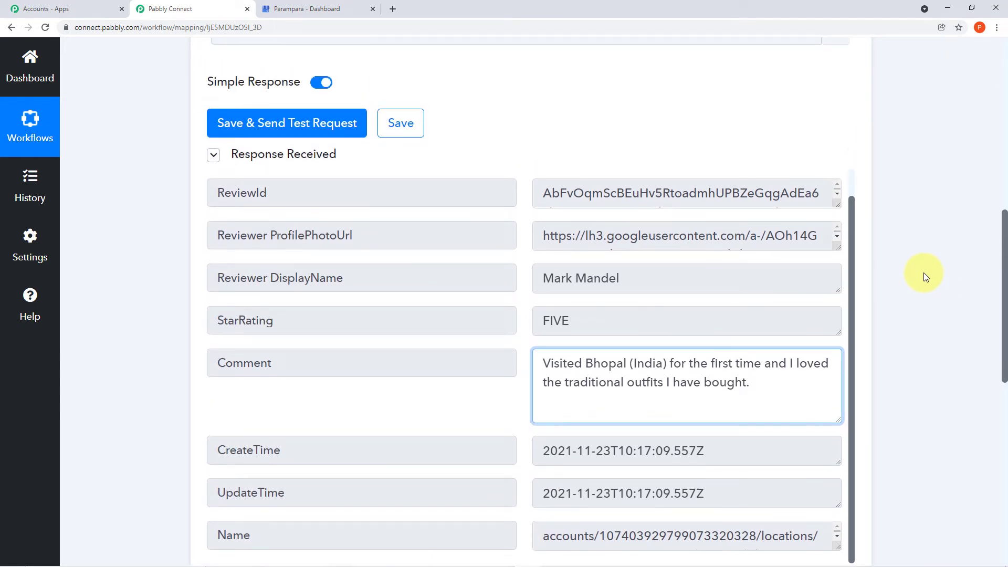
scroll(925, 273, up, 1)
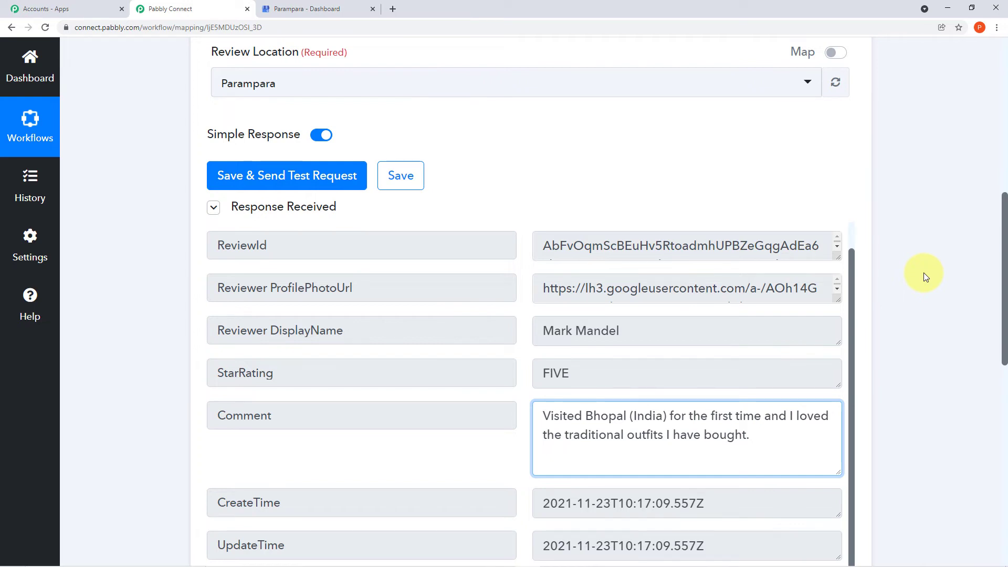
scroll(924, 273, down, 6)
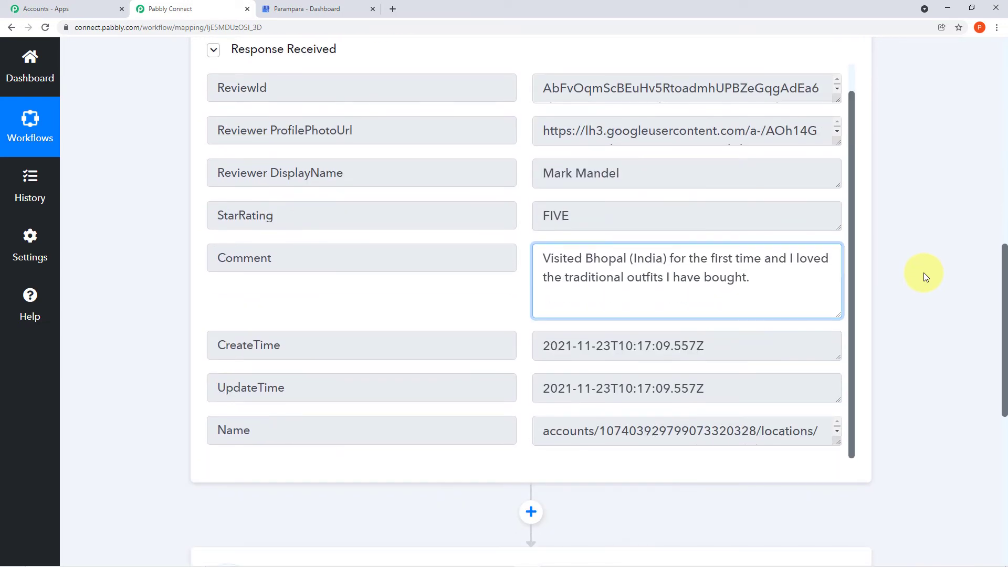
scroll(926, 277, down, 2)
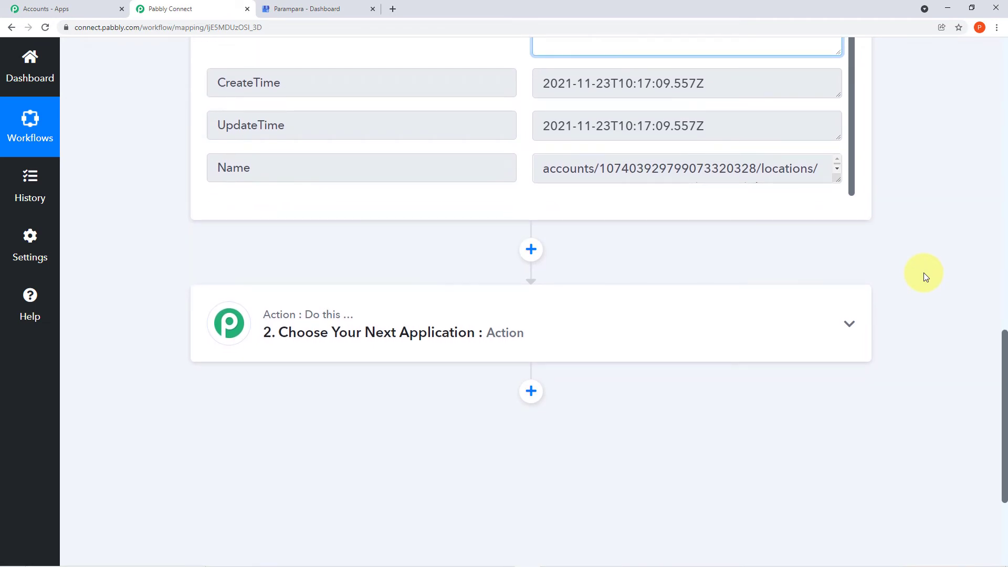
scroll(924, 272, up, 6)
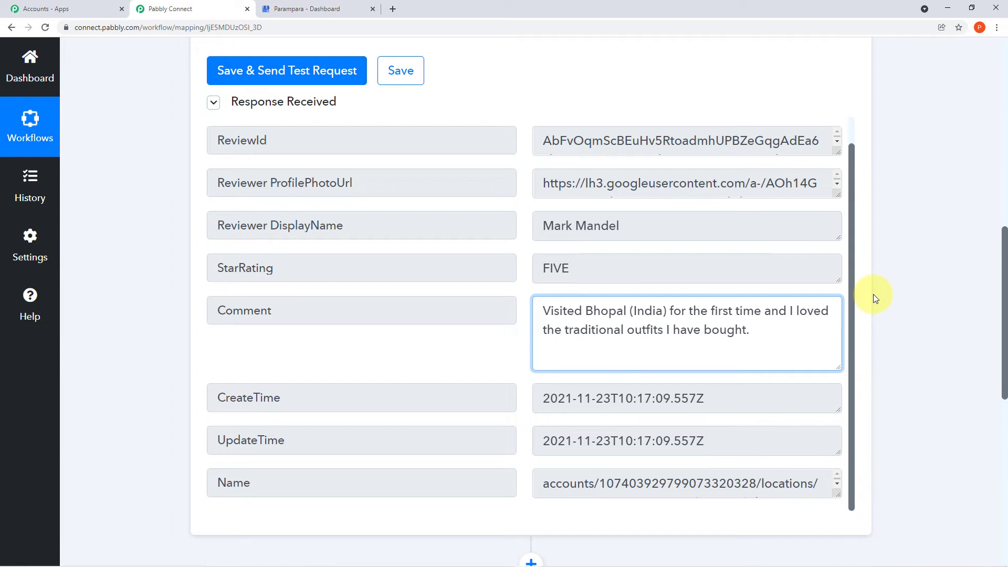
Set the workflow's second step to the Slack app with the action event Send Channel Message (without Image)
scroll(874, 294, down, 4)
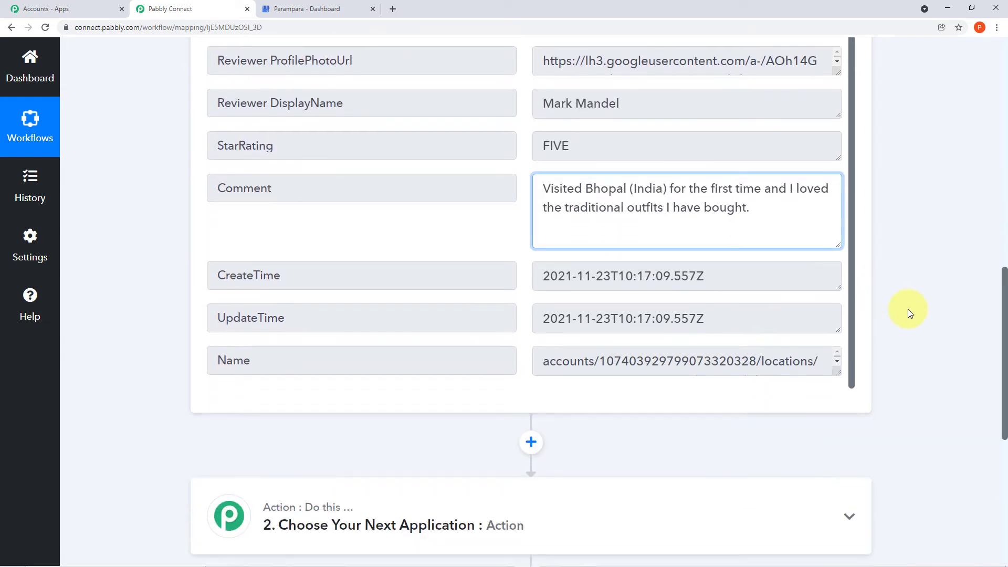
scroll(908, 311, down, 2)
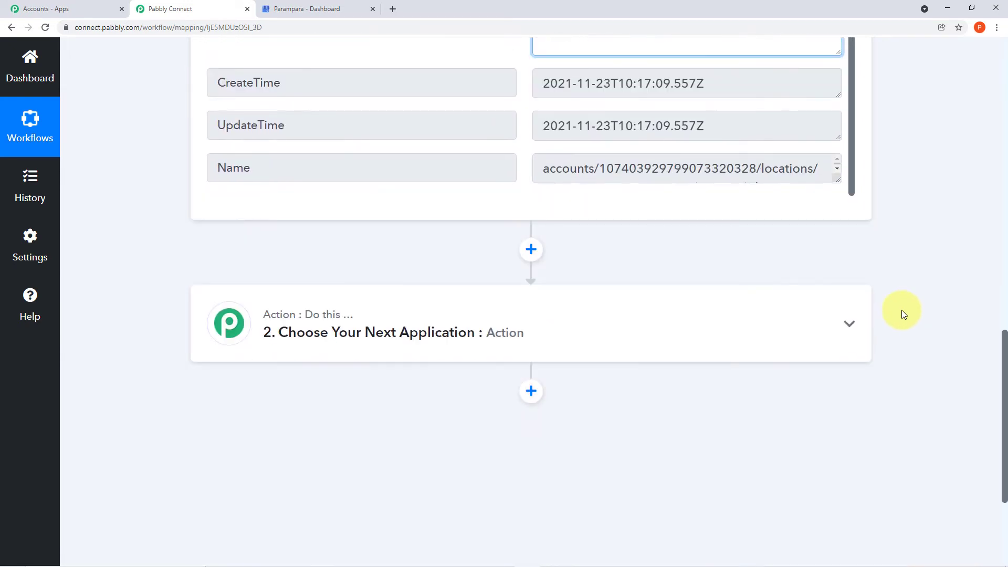
click(608, 342)
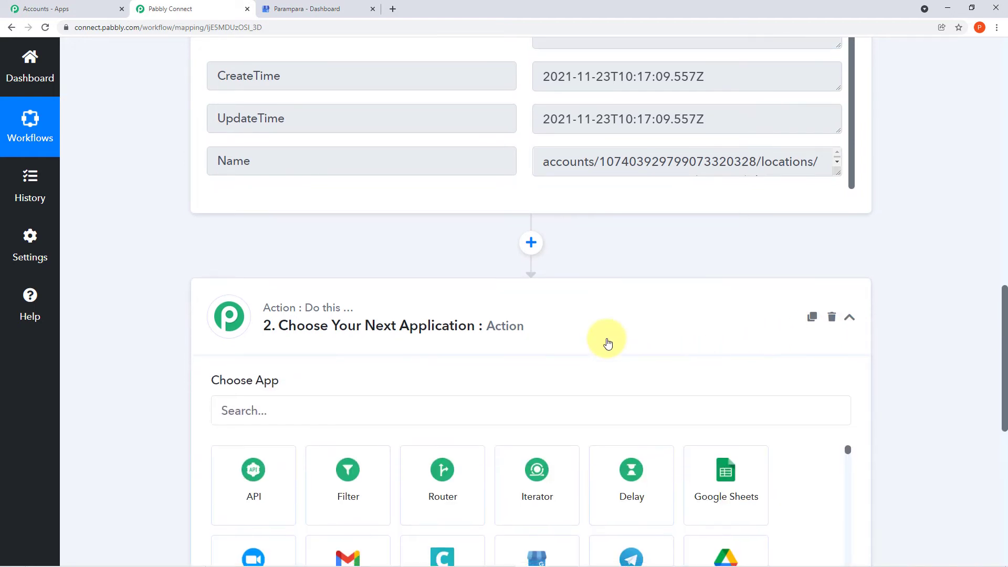
click(358, 249)
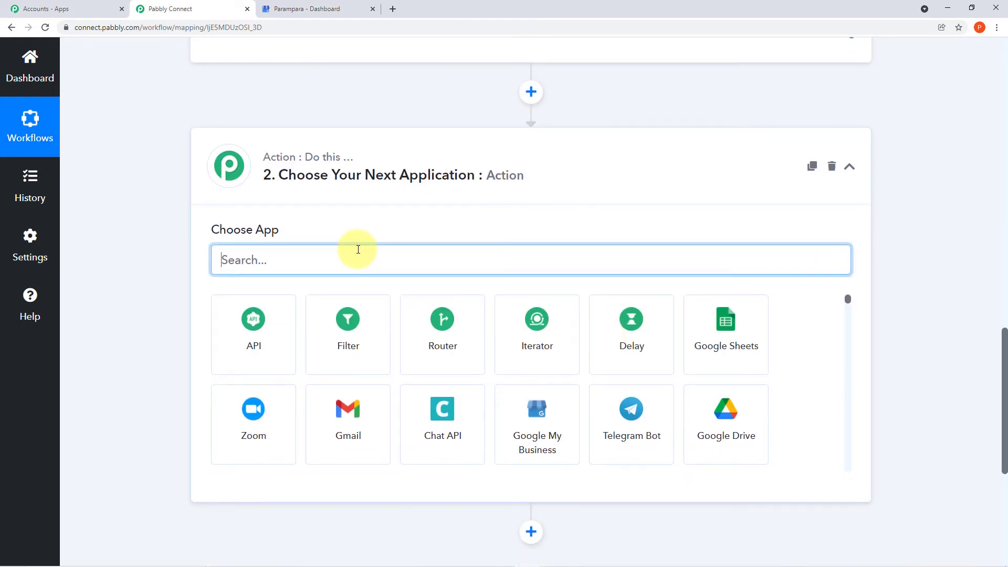
text(sl)
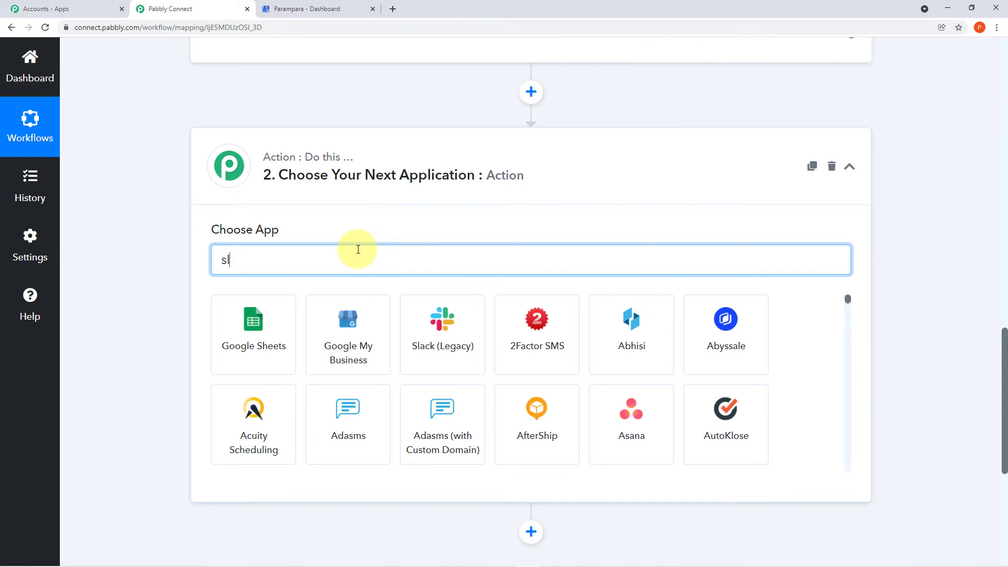
text(ack)
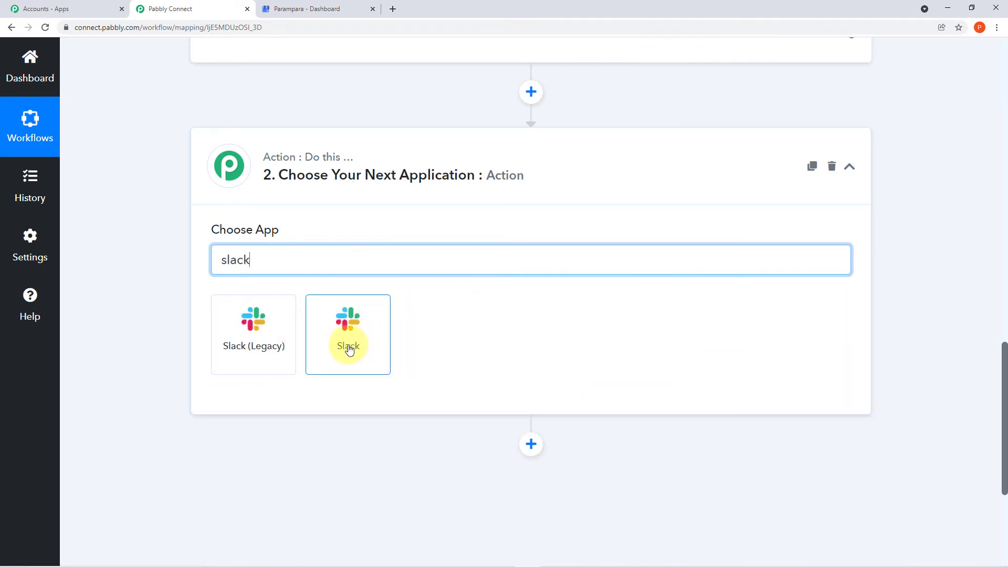
click(350, 350)
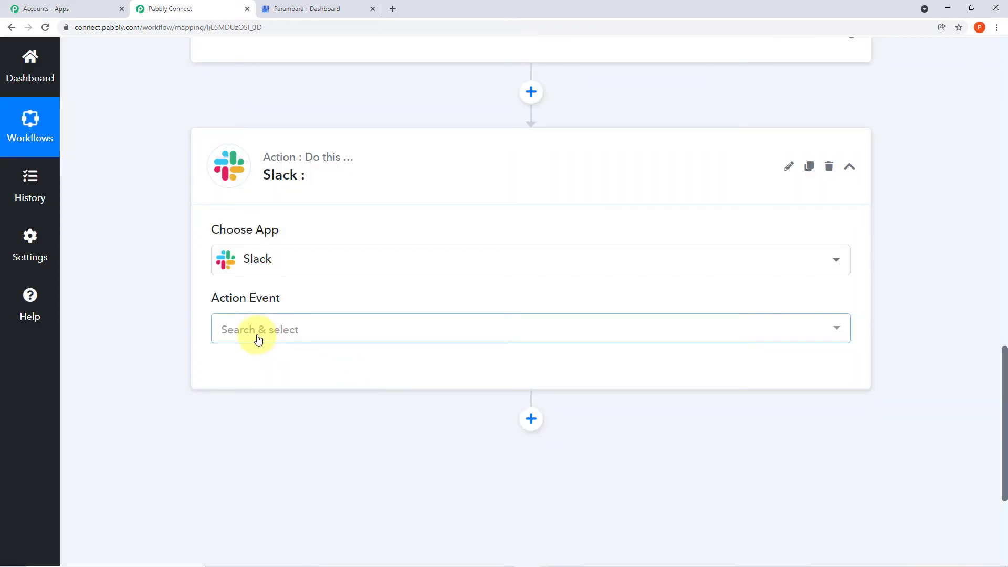
click(839, 328)
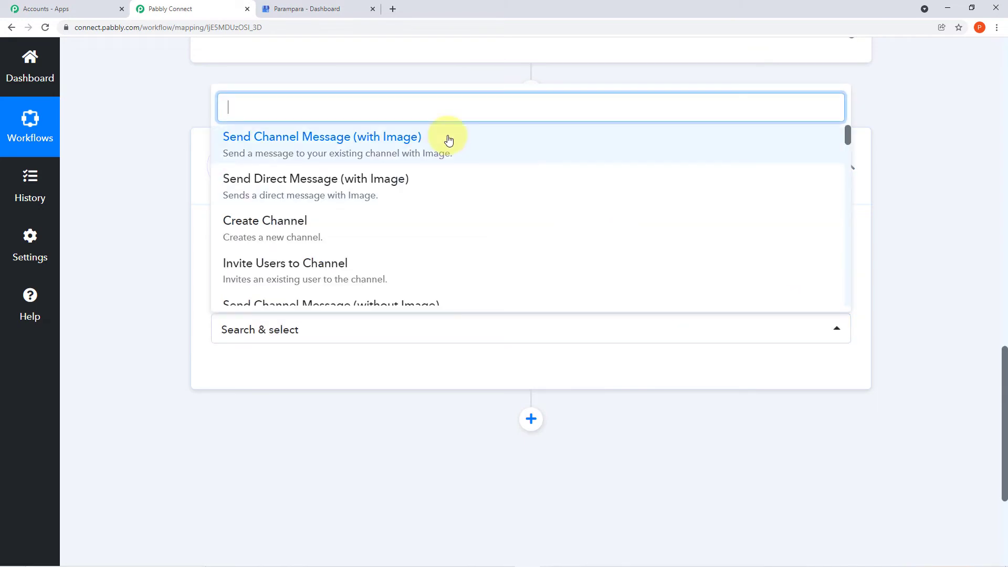
scroll(450, 194, down, 3)
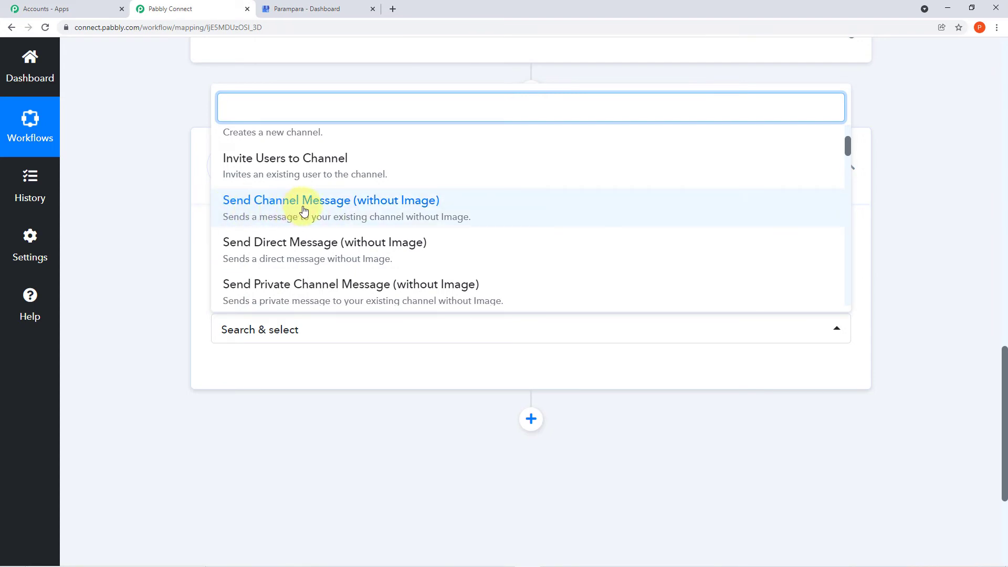
click(334, 211)
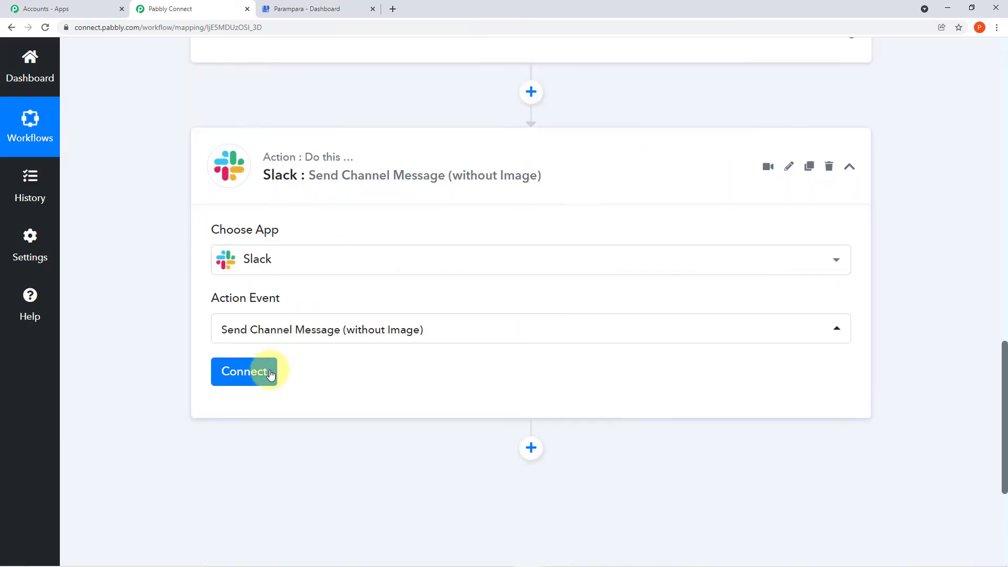
Add a new Slack connection with token type bot to the action and authorize it through the Slack workspace sign-in
click(260, 379)
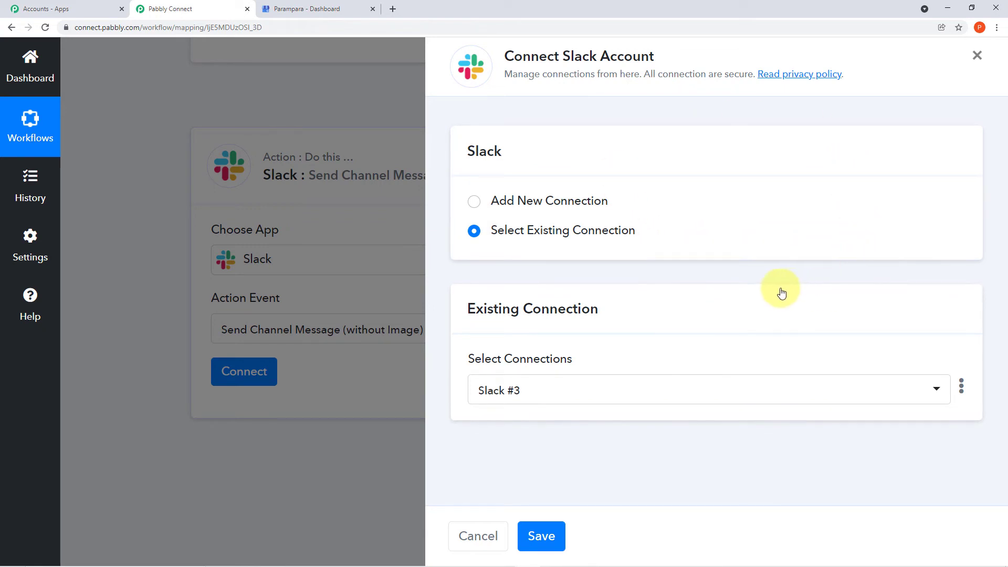
click(475, 201)
click(534, 384)
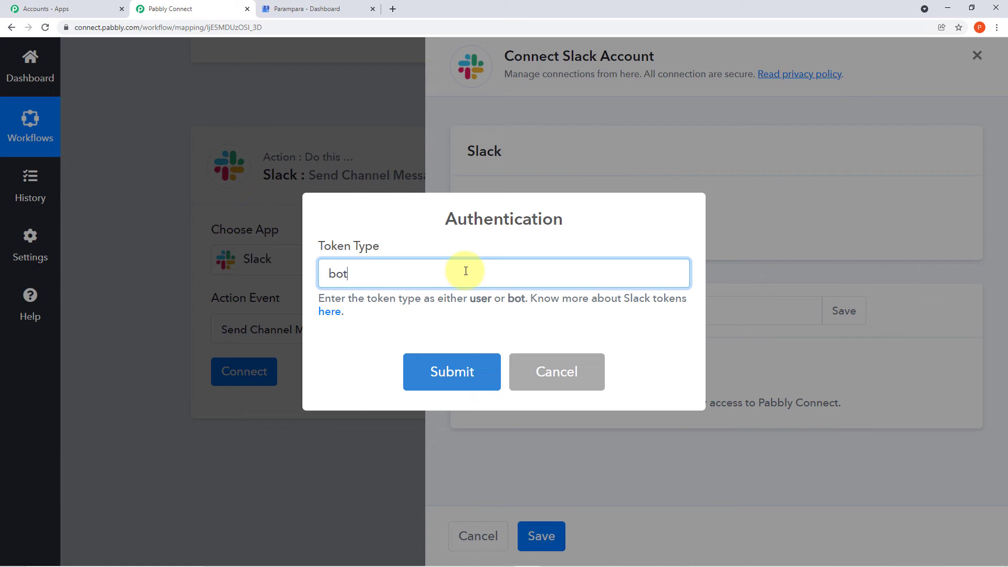
click(445, 386)
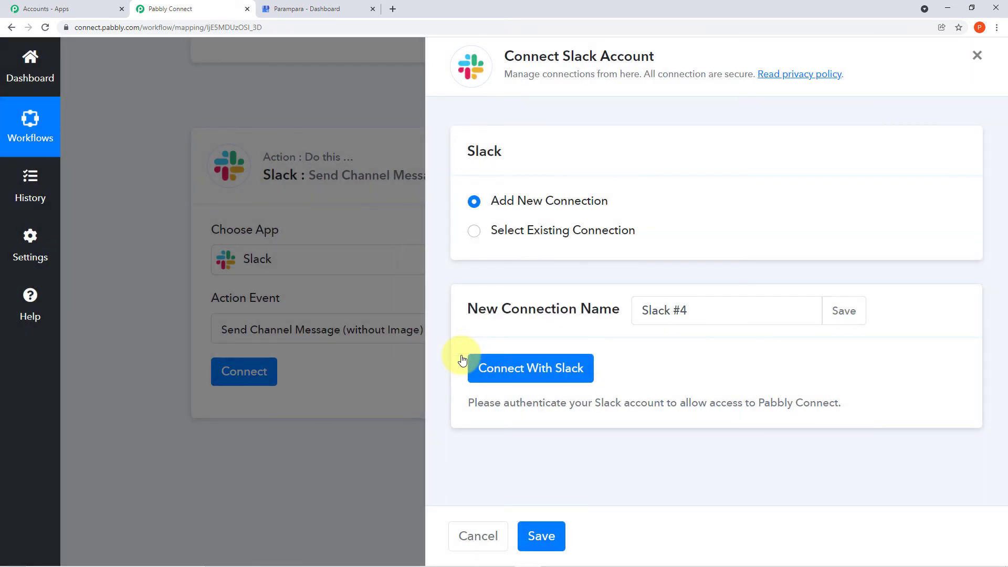
click(462, 360)
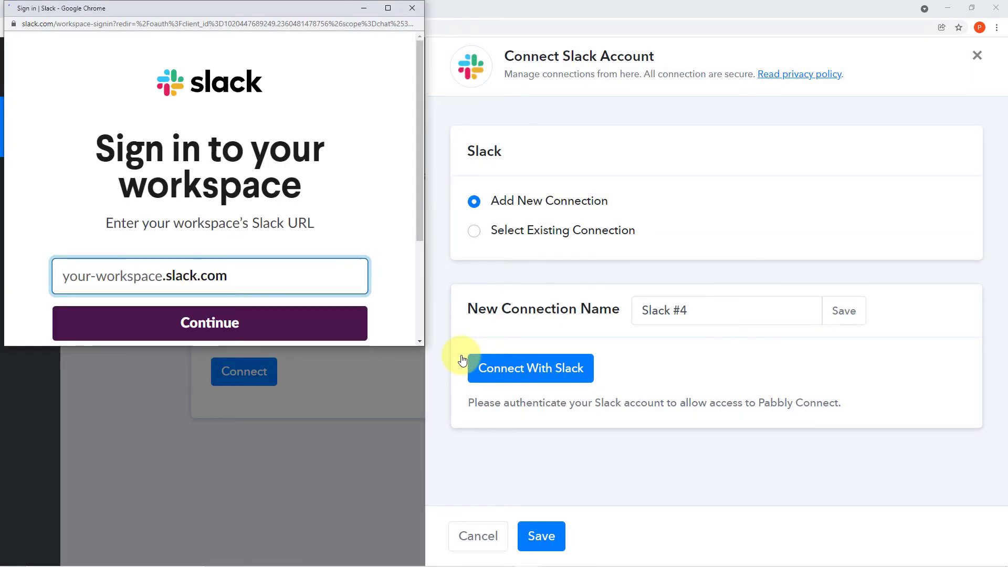
scroll(315, 263, down, 3)
scroll(294, 247, up, 2)
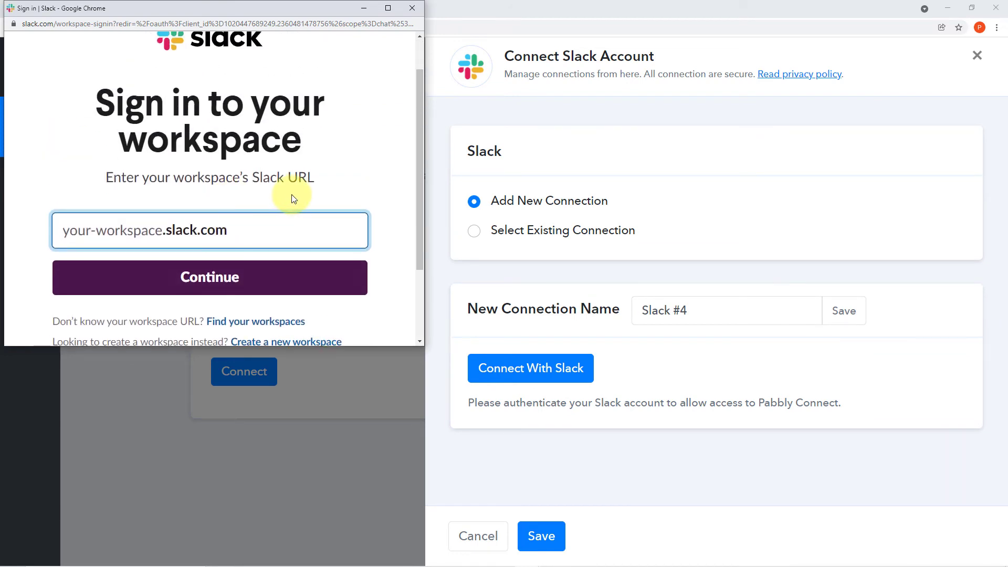
scroll(291, 195, up, 1)
scroll(291, 195, down, 1)
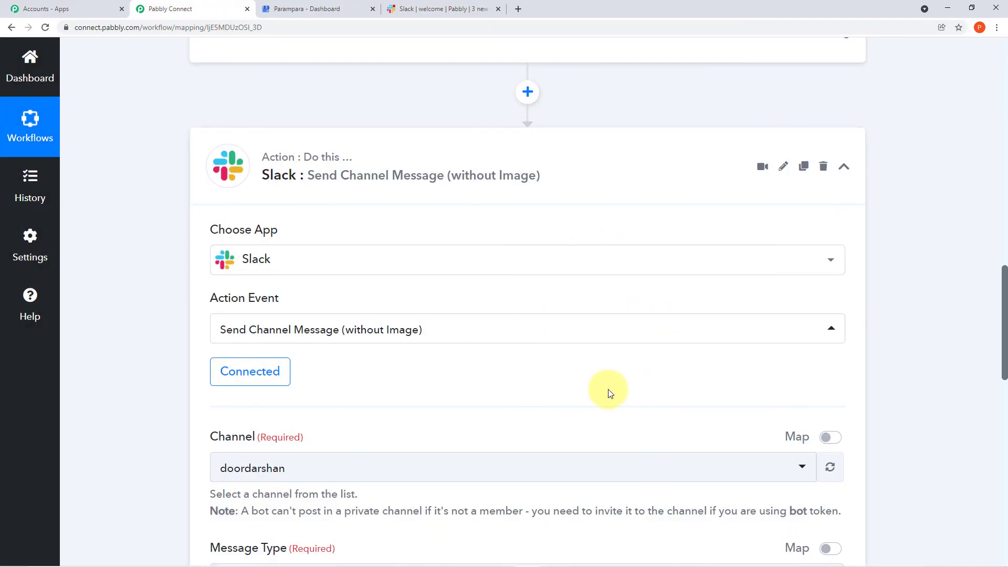
Look through the available Slack channels for the action's required channel setting
scroll(596, 364, down, 1)
scroll(596, 364, down, 3)
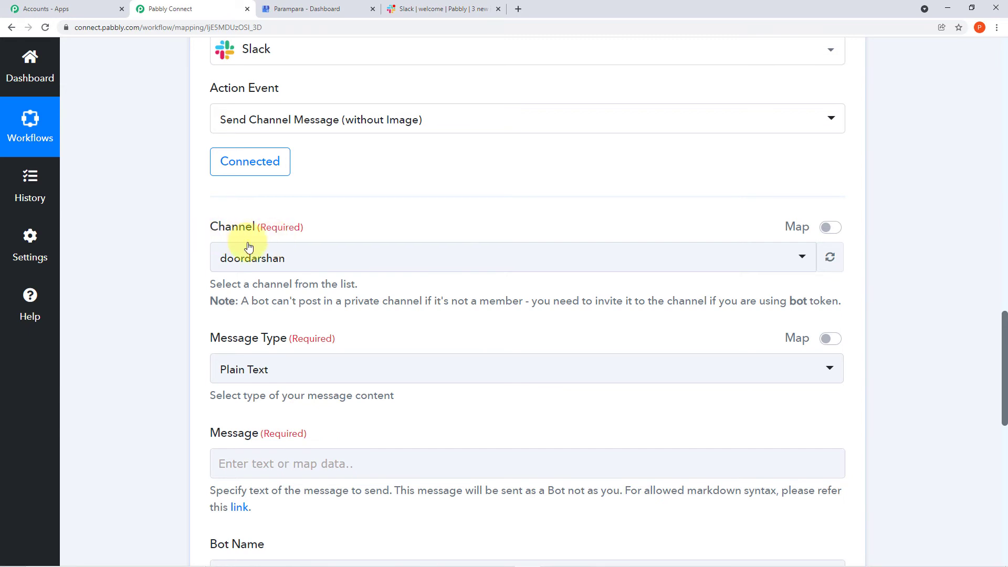
click(802, 264)
scroll(536, 367, down, 5)
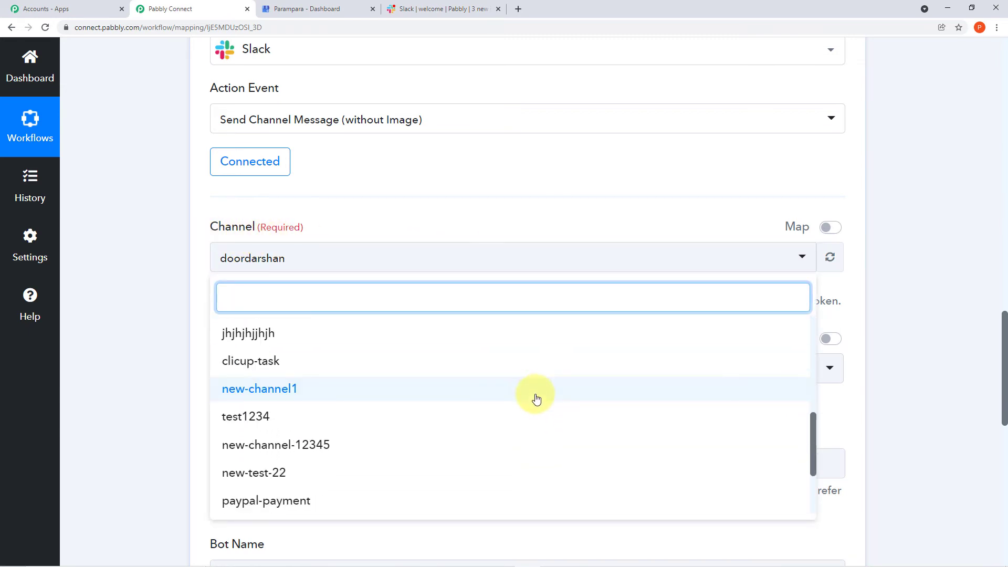
scroll(536, 399, down, 3)
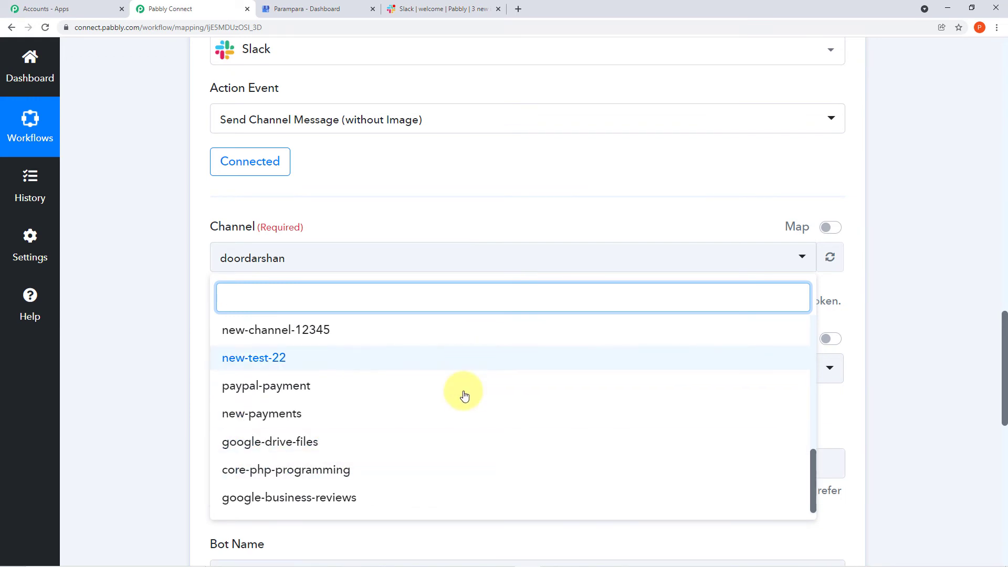
scroll(466, 405, up, 6)
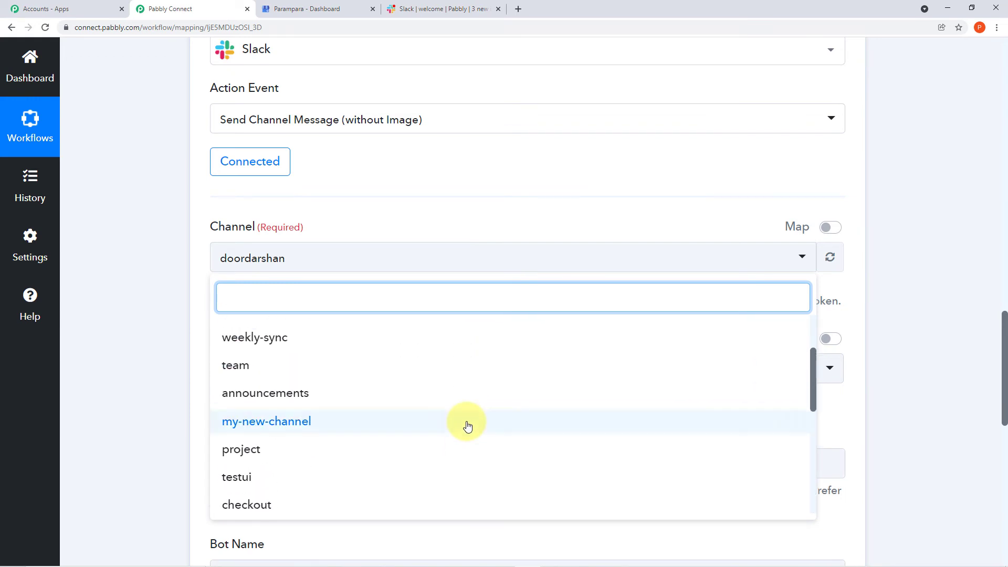
Switch to the Slack workspace, look through its channels and open the google-business-reviews channel
click(449, 9)
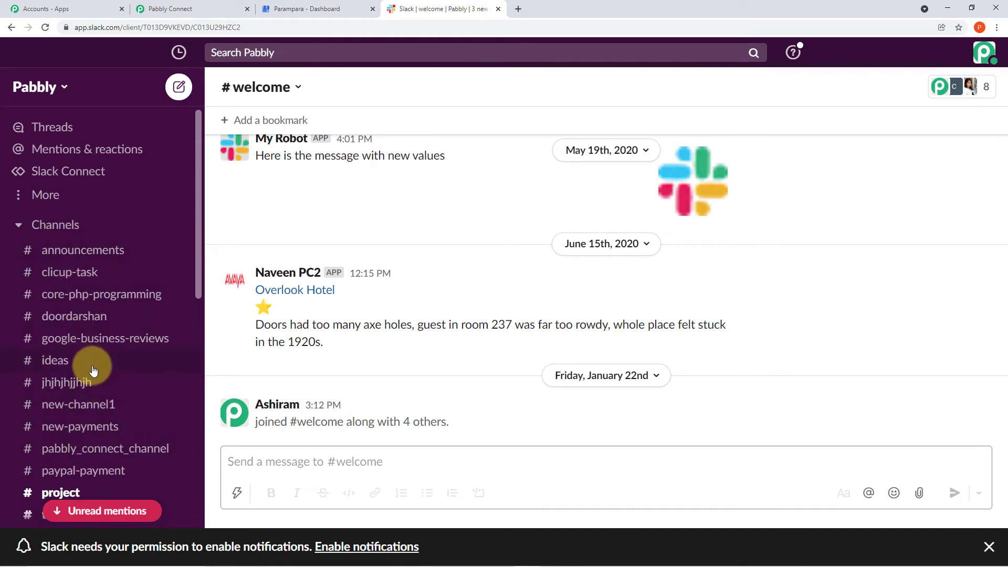
scroll(92, 370, down, 3)
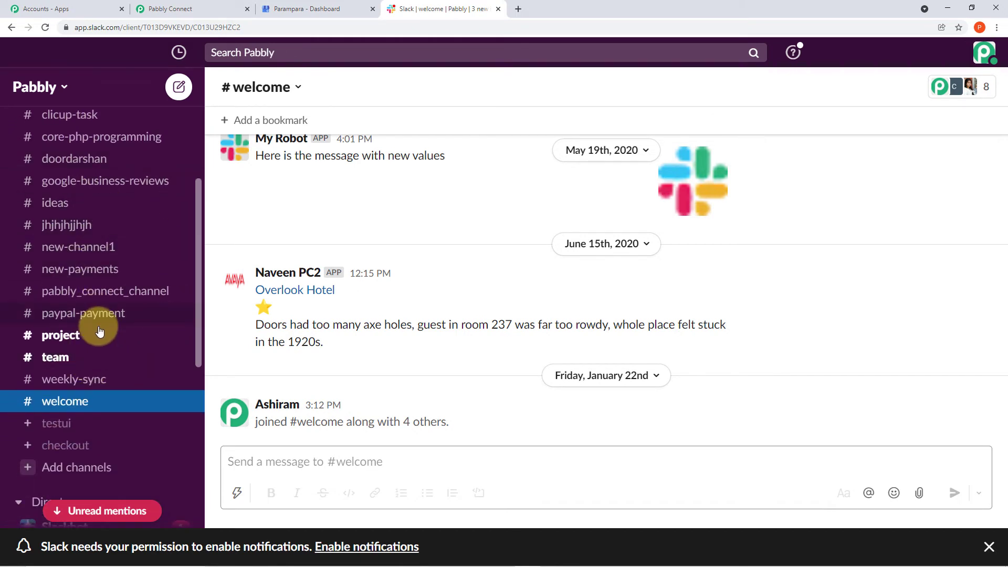
click(221, 9)
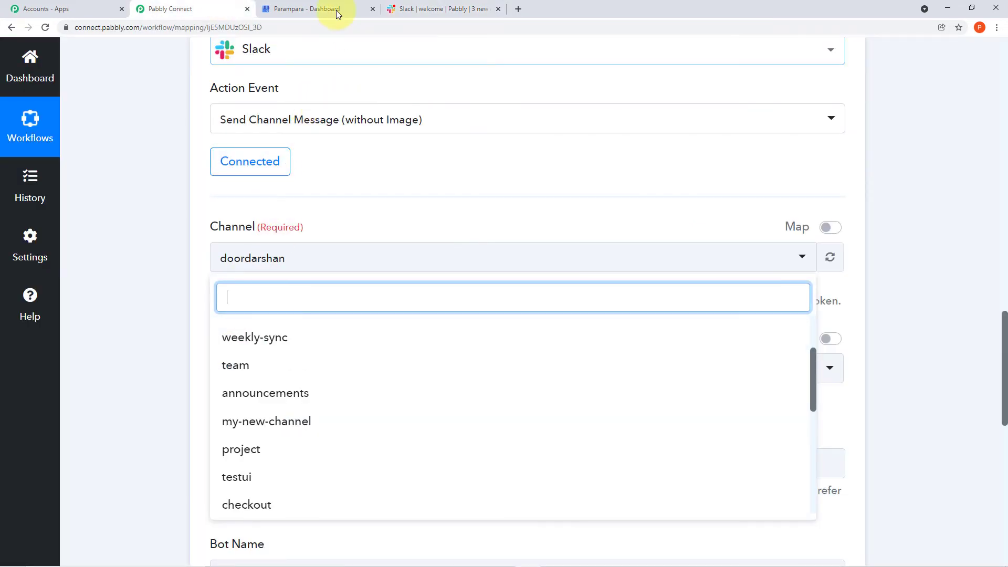
click(431, 9)
scroll(156, 279, up, 2)
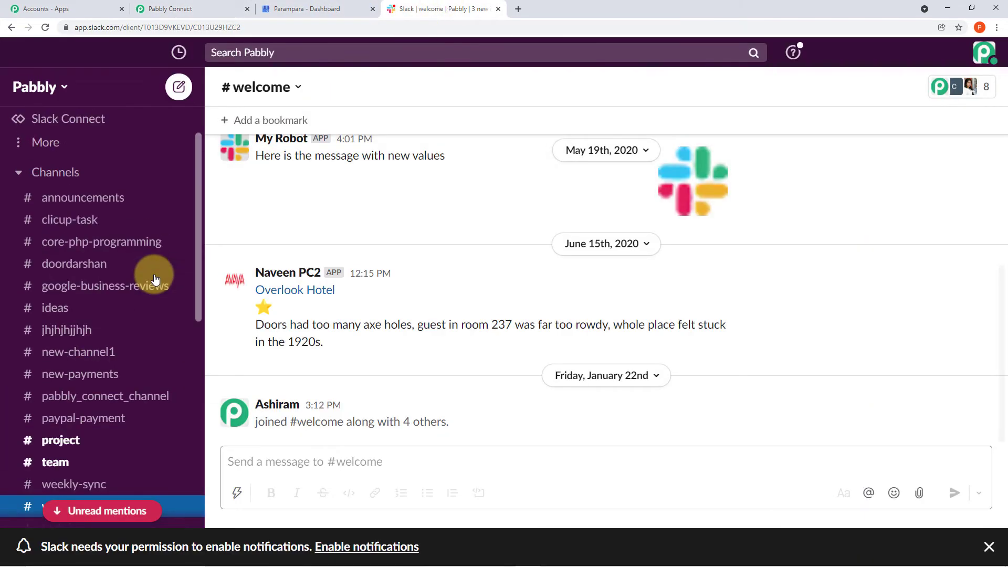
click(116, 294)
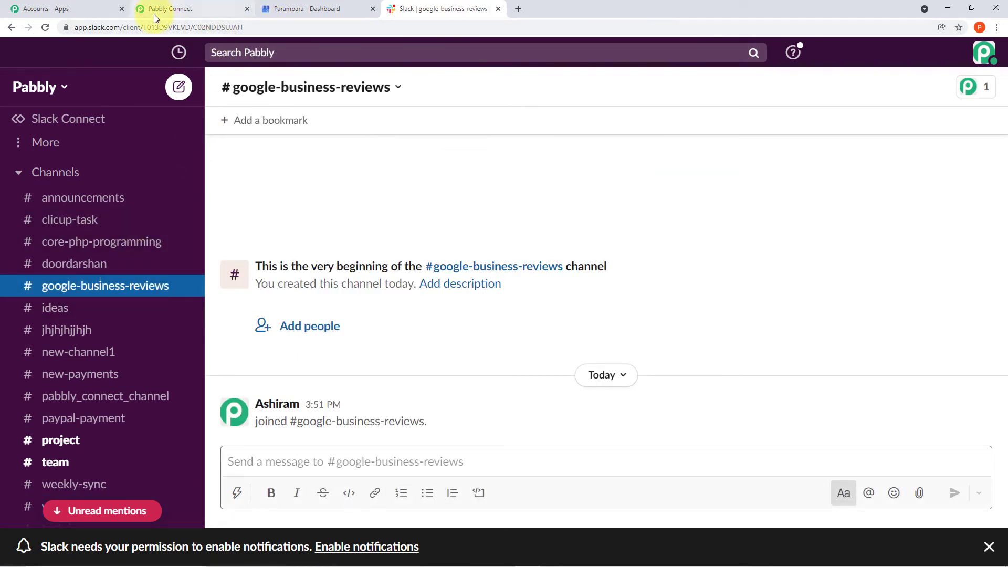
Switch back to Pabbly Connect and set the Slack action's channel to google-business-reviews
click(185, 5)
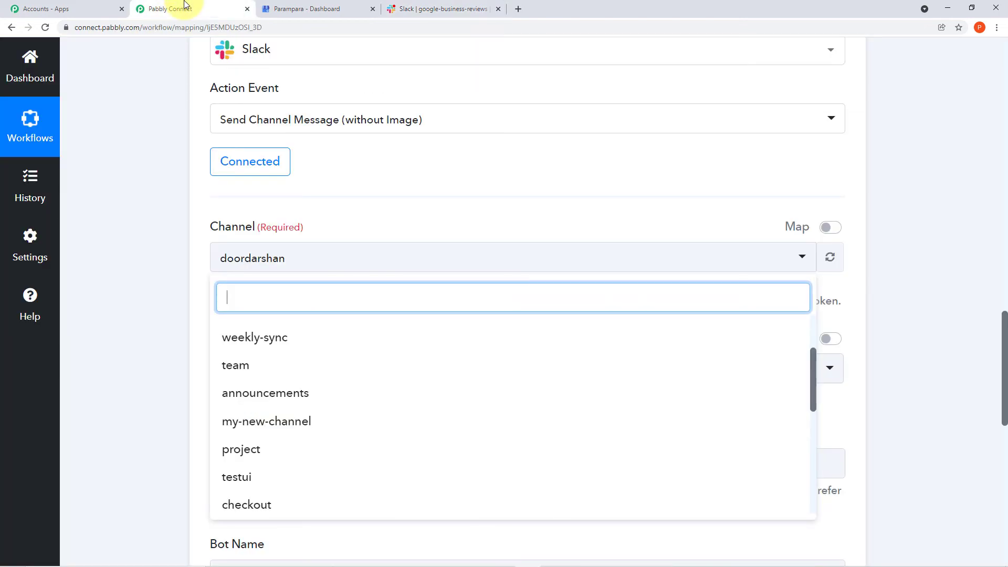
click(811, 260)
click(812, 261)
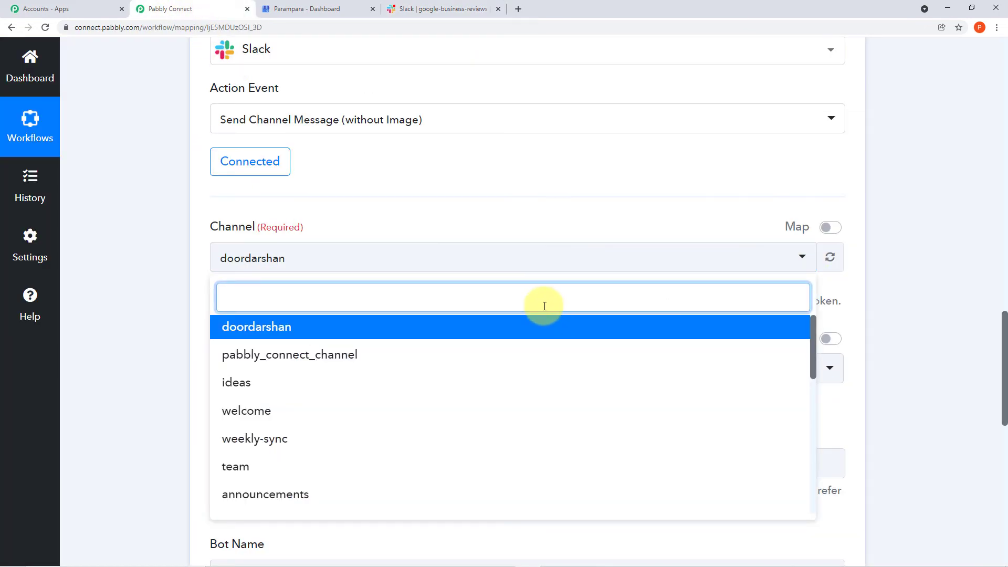
text(GOO)
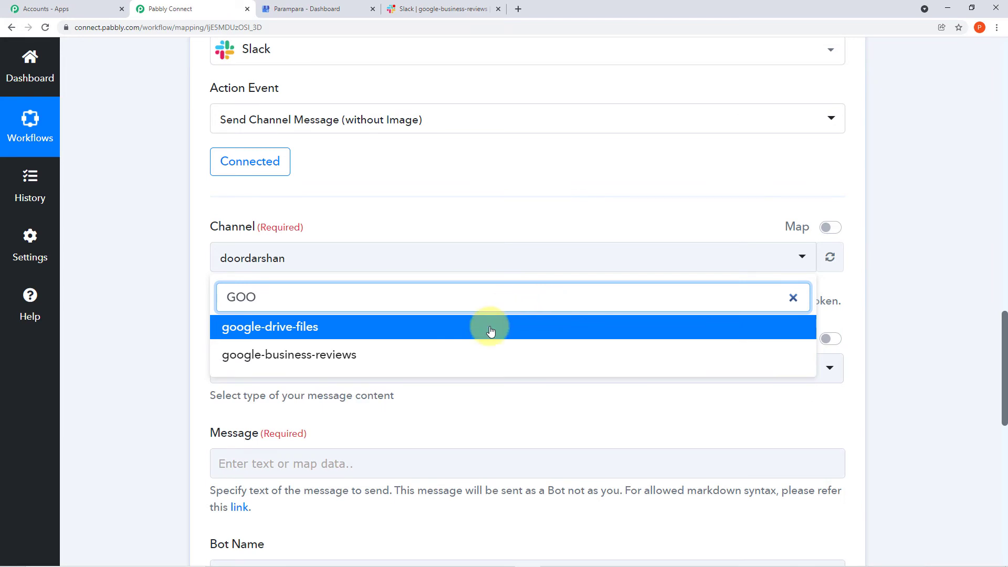
click(424, 356)
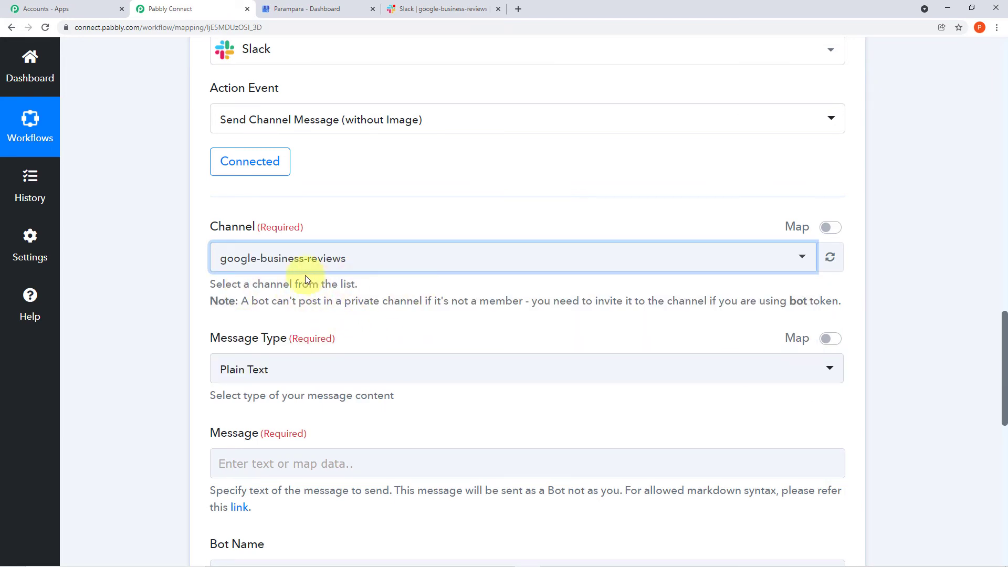
Choose the Plain Text message type and write "Hii Everyone, We have recieved a new review from our customer" with Name-, Rating- and Comment- lines
scroll(462, 278, down, 1)
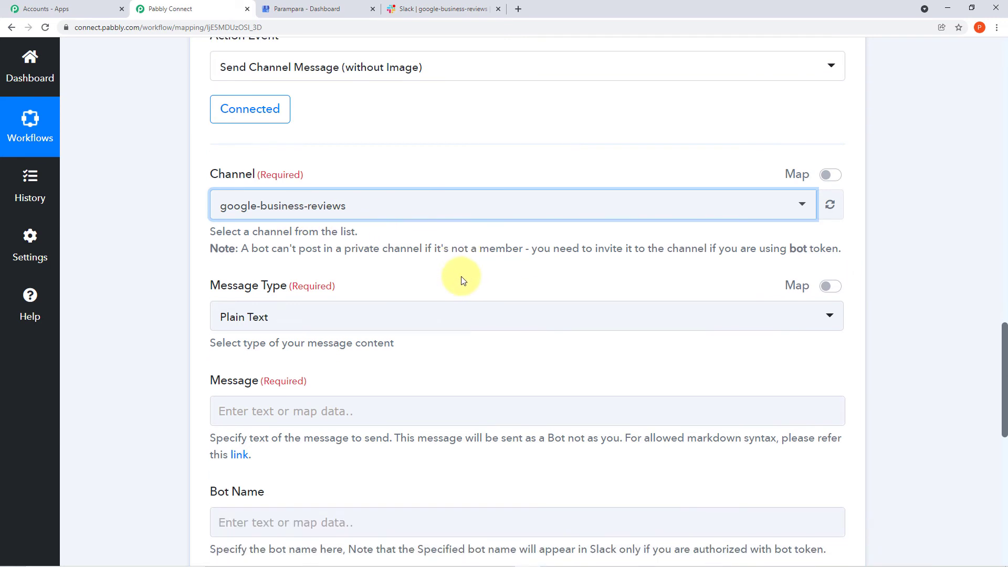
click(824, 317)
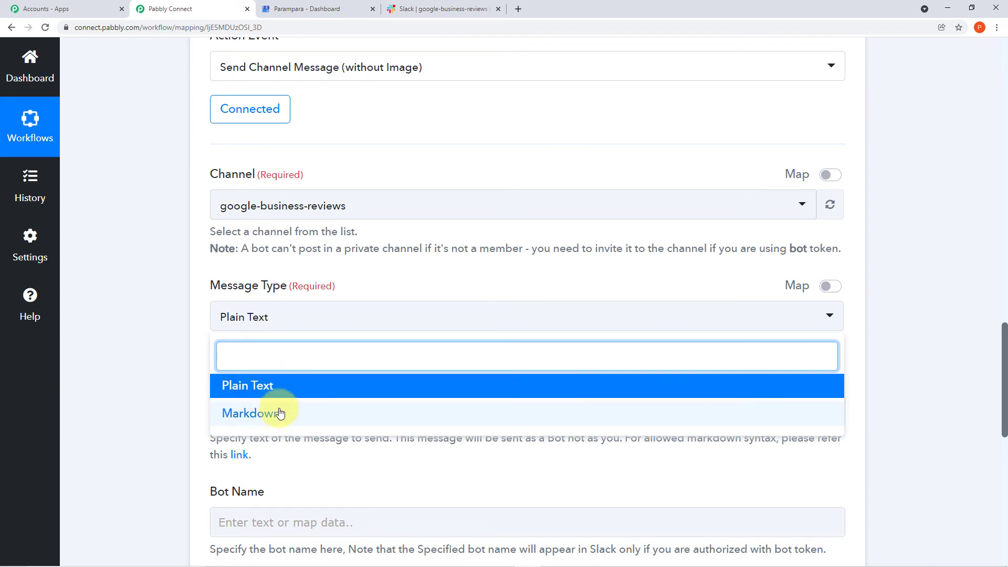
click(278, 387)
scroll(169, 331, down, 2)
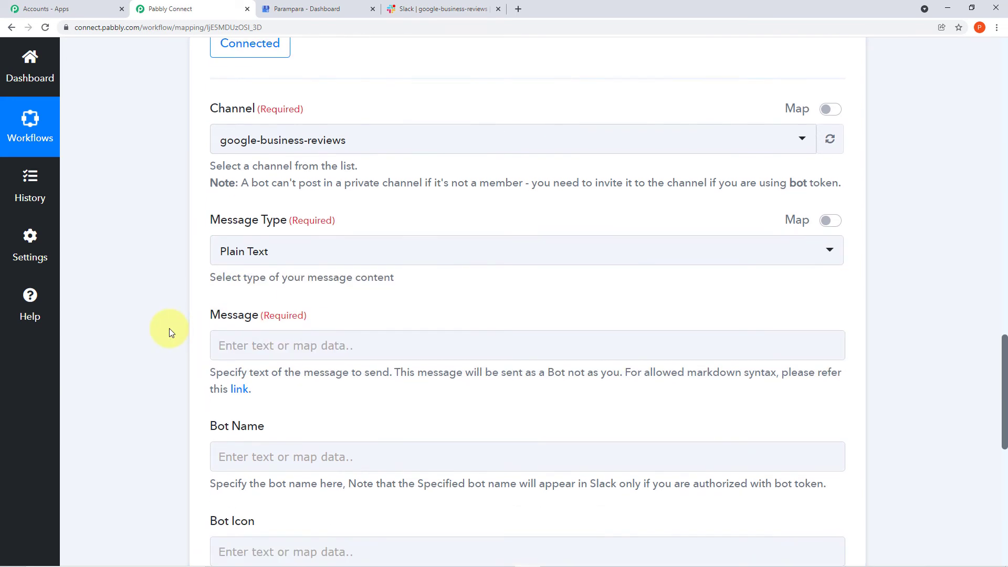
click(309, 306)
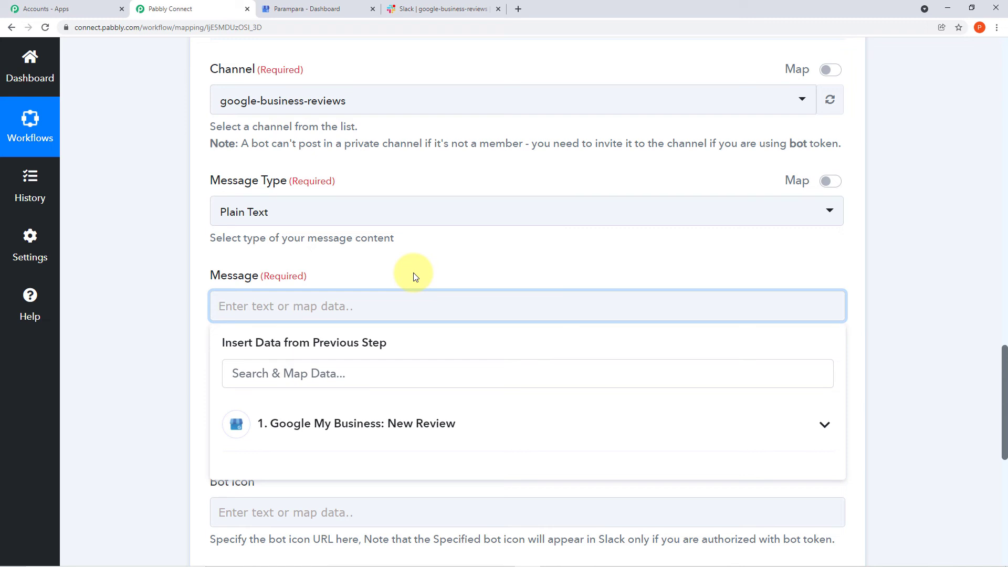
text(Hii Everyone, We have recieved a new review from our customer  Name-  Rating-  Comment-)
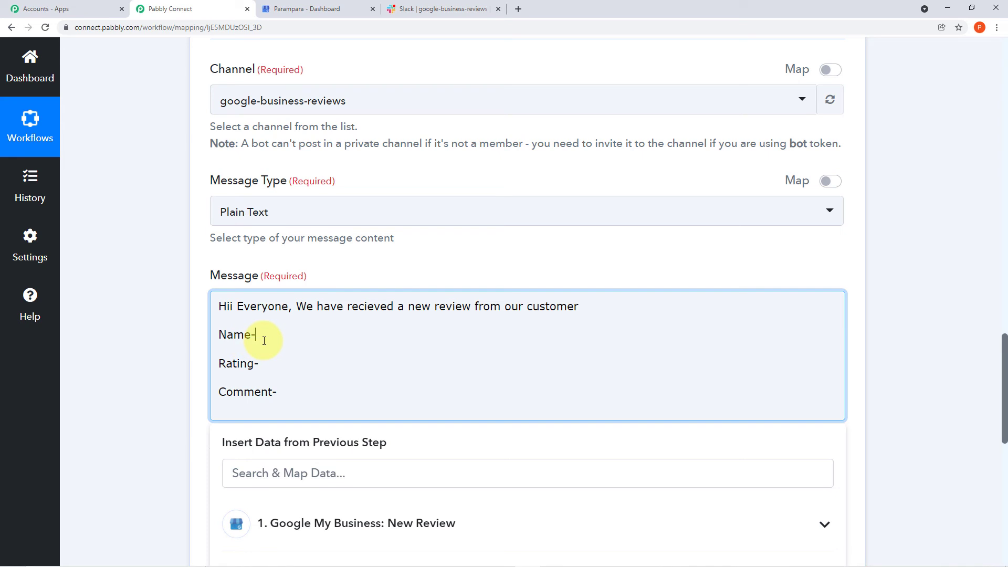
Map the Reviewer DisplayName from the Google My Business trigger data after the Name- label in the message
scroll(265, 341, down, 2)
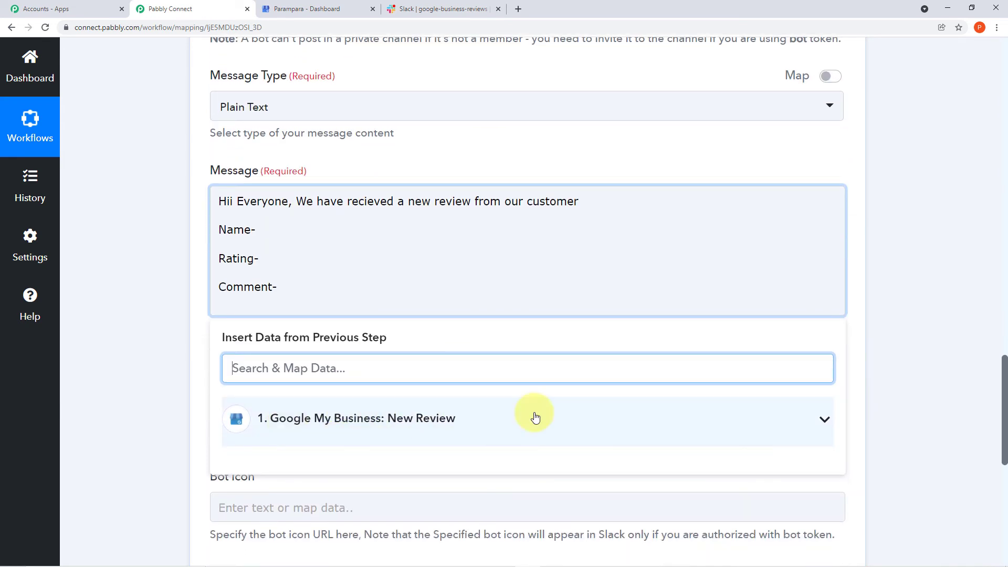
click(814, 415)
scroll(578, 446, down, 3)
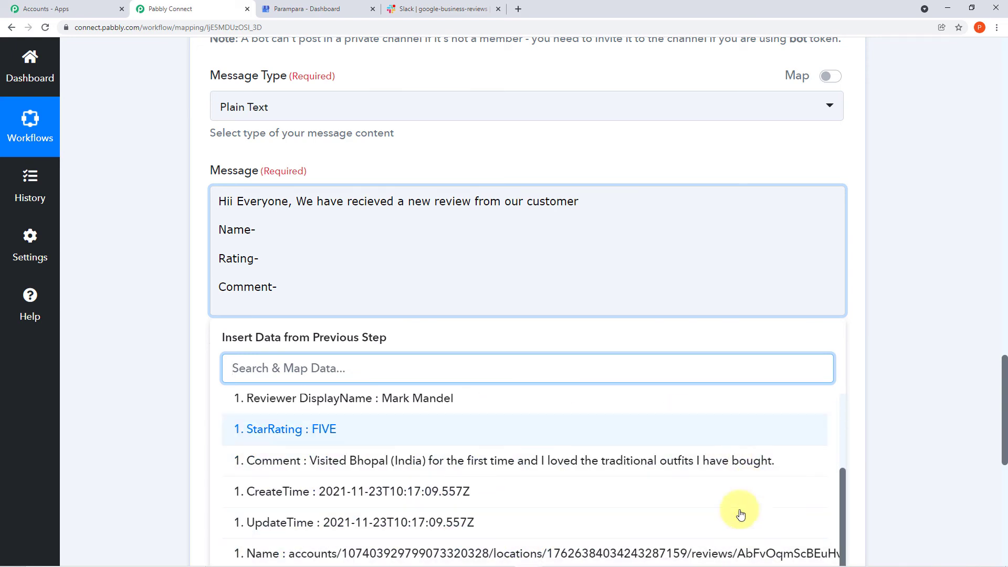
scroll(946, 426, up, 13)
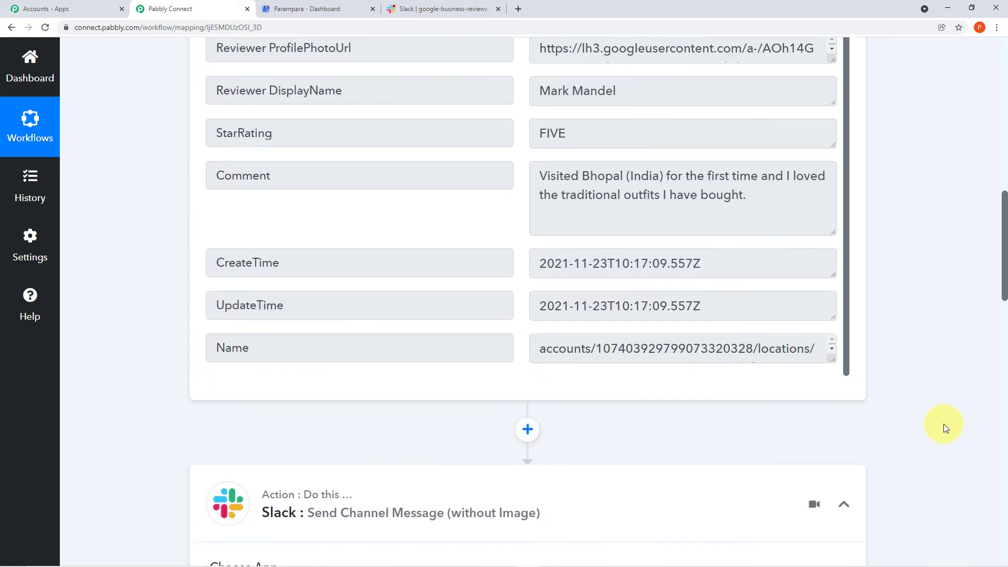
scroll(884, 307, down, 13)
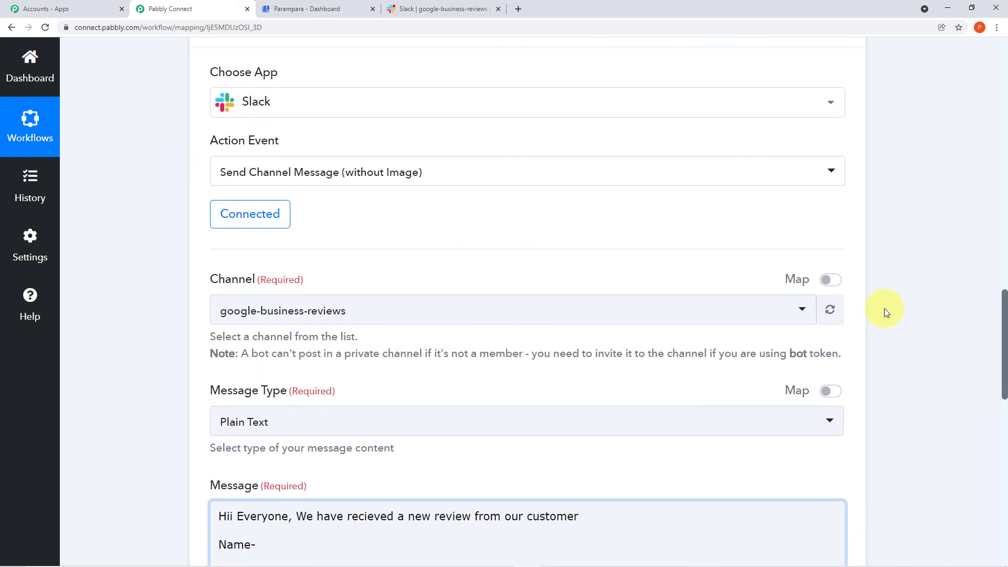
scroll(885, 308, down, 4)
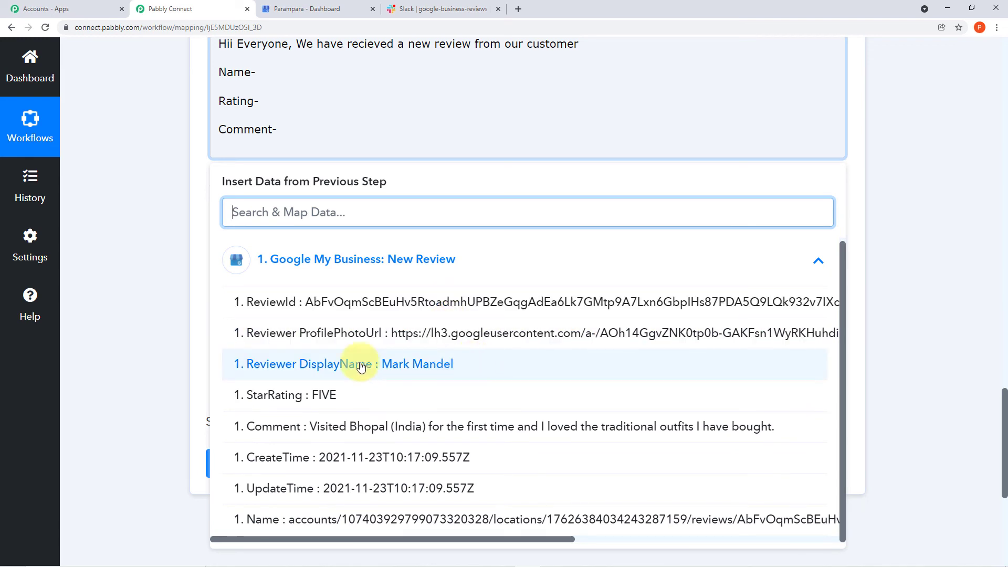
click(264, 73)
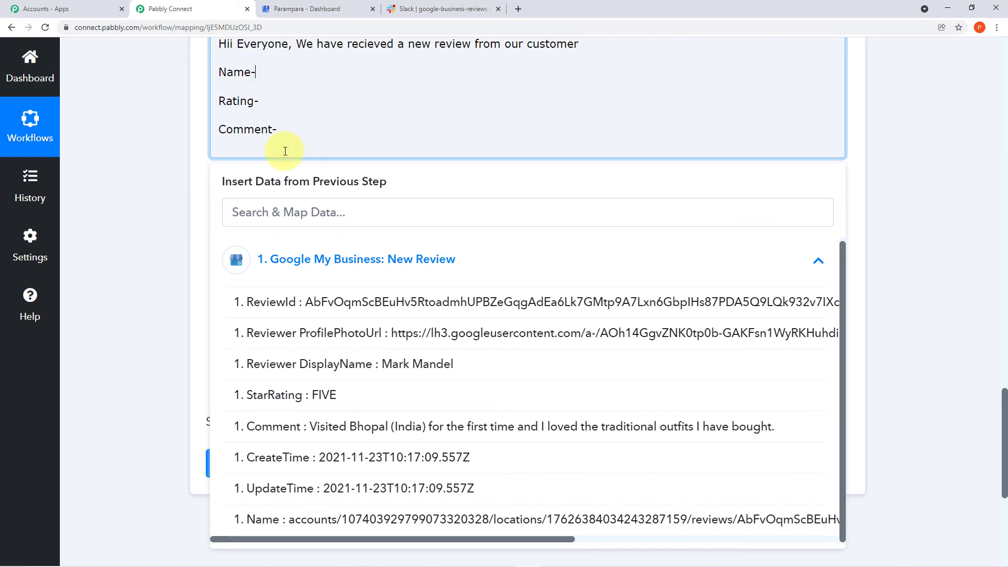
click(395, 364)
click(181, 223)
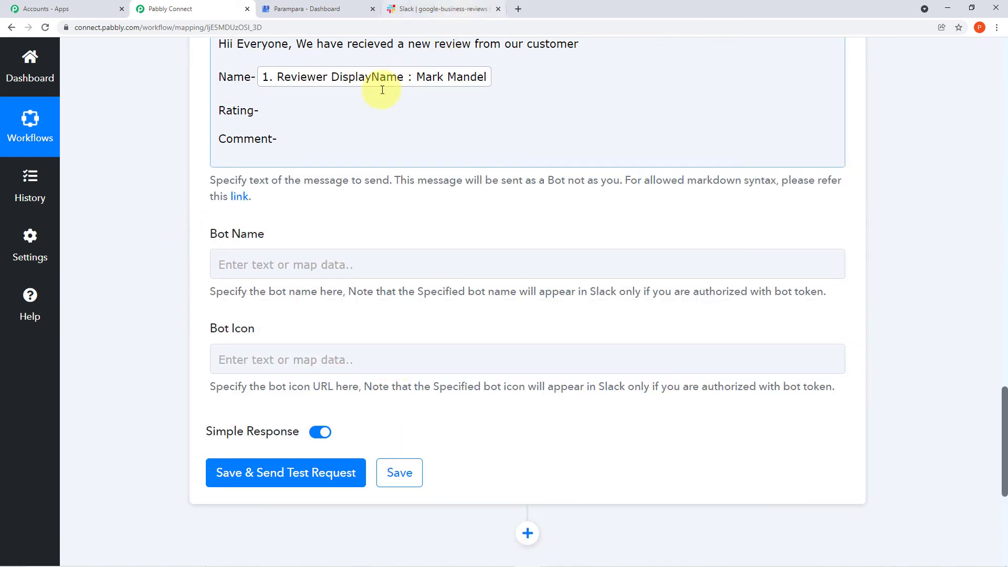
Map the trigger's StarRating after the Rating- label and its Comment after the Comment- label in the message
click(259, 112)
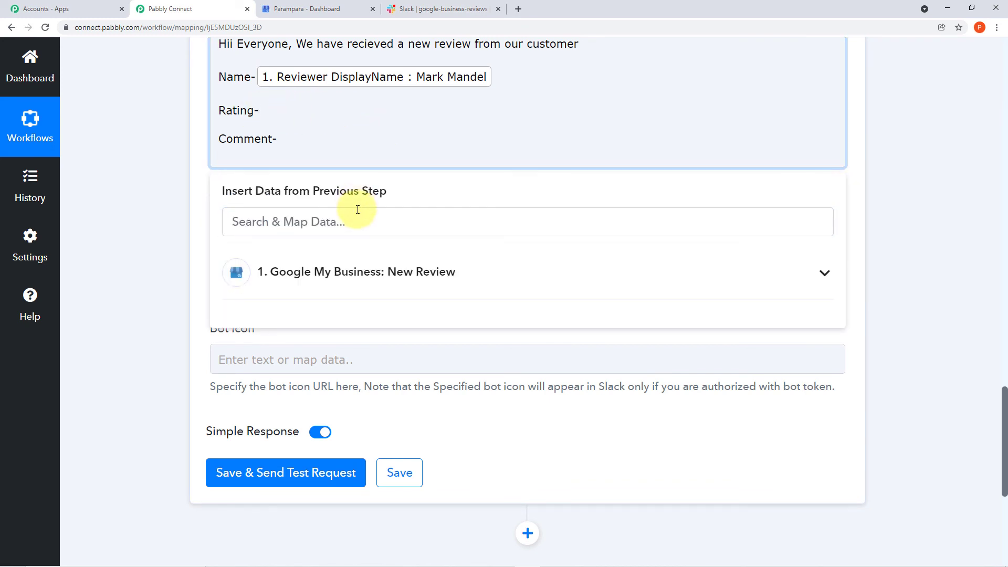
click(391, 283)
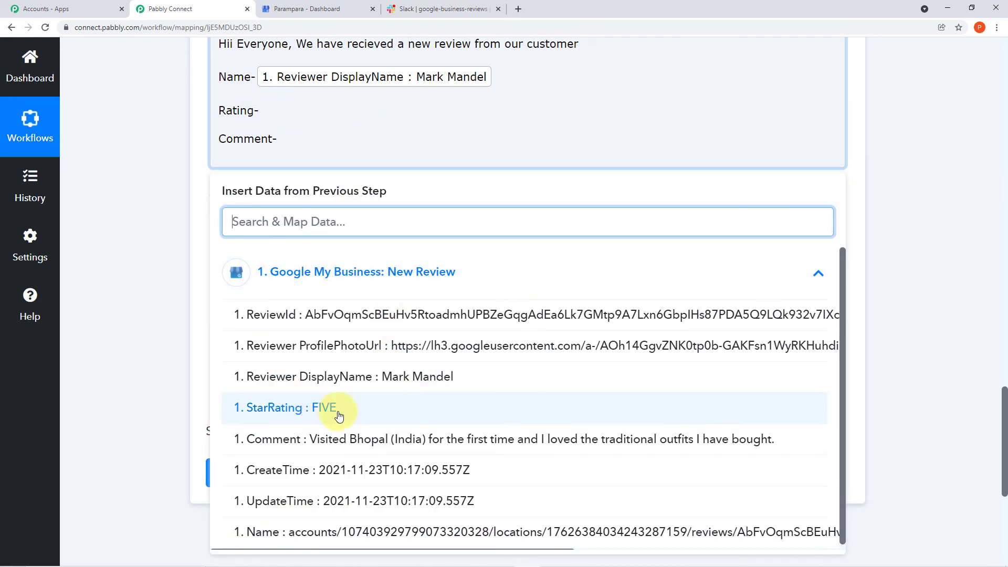
click(369, 415)
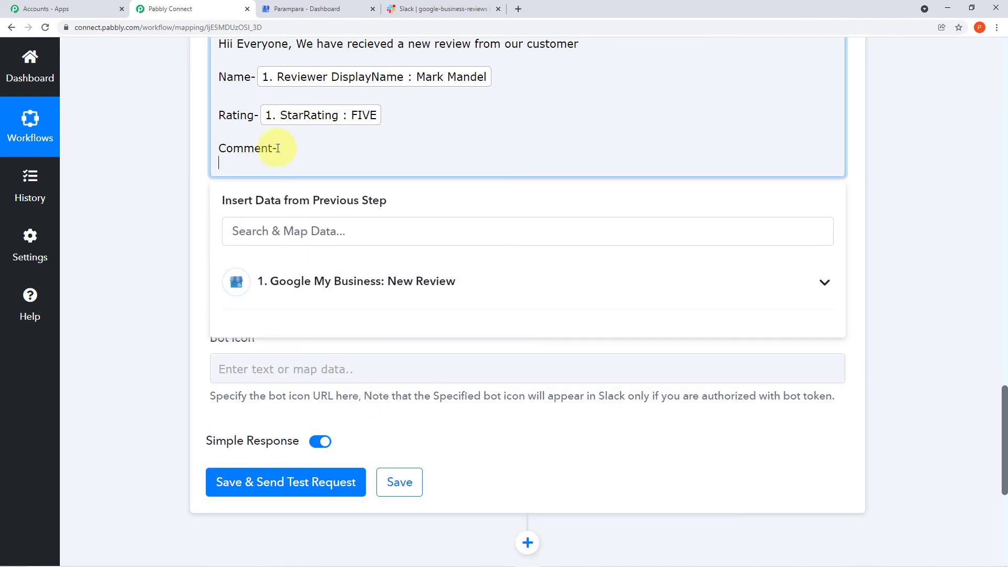
click(334, 282)
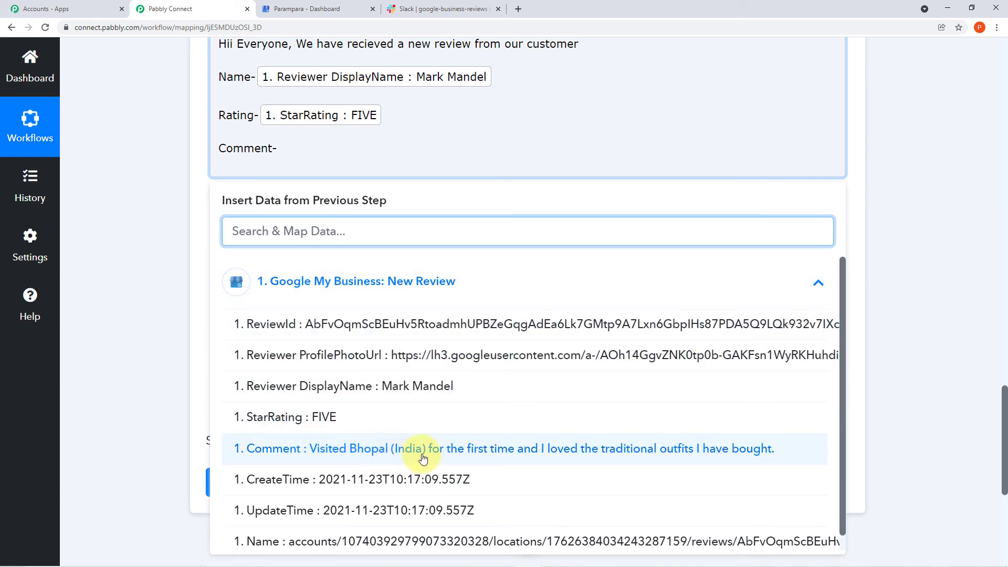
click(593, 457)
click(158, 283)
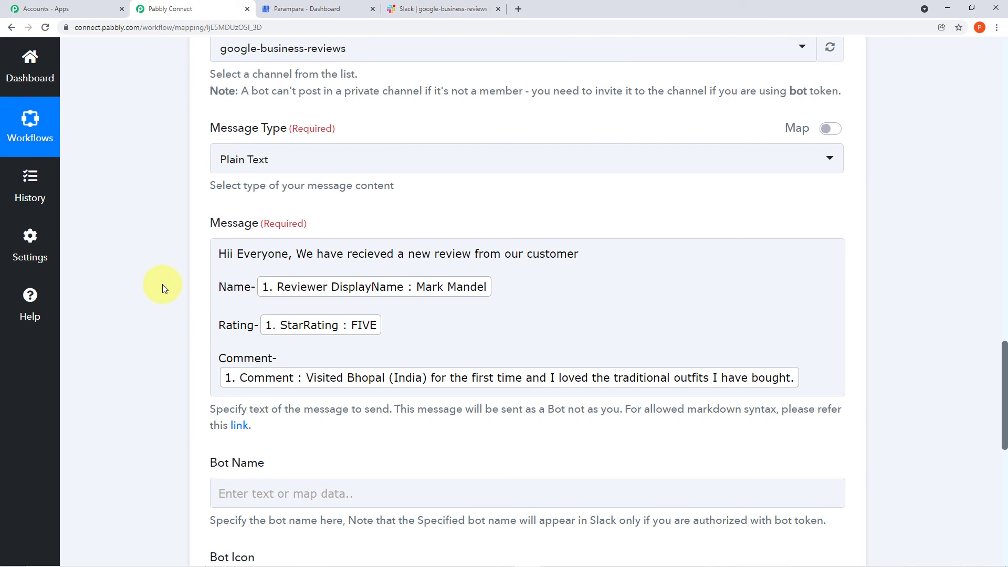
Check the google-business-reviews channel in Slack, return to the workflow, and save the Slack action with a test request
scroll(162, 285, down, 4)
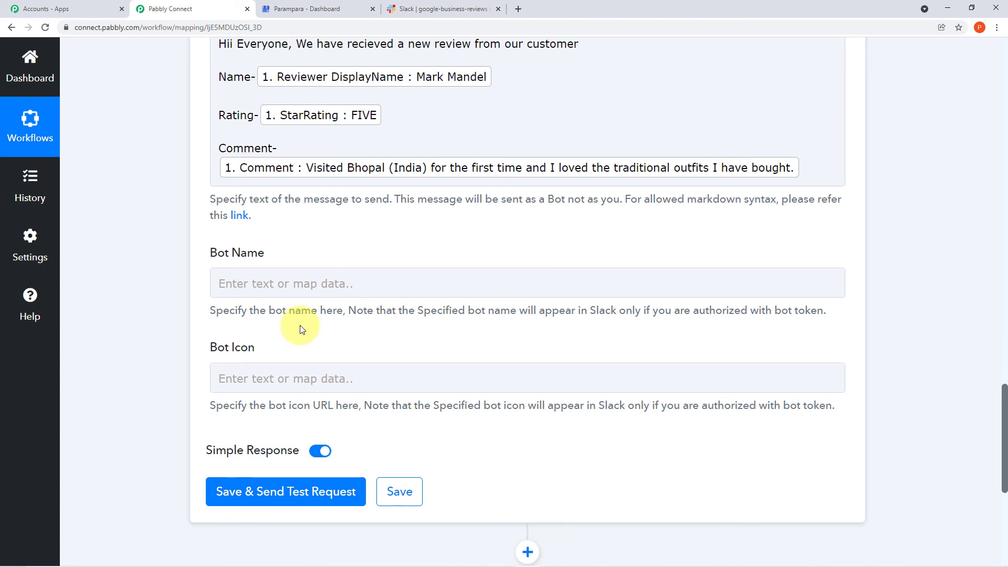
click(444, 9)
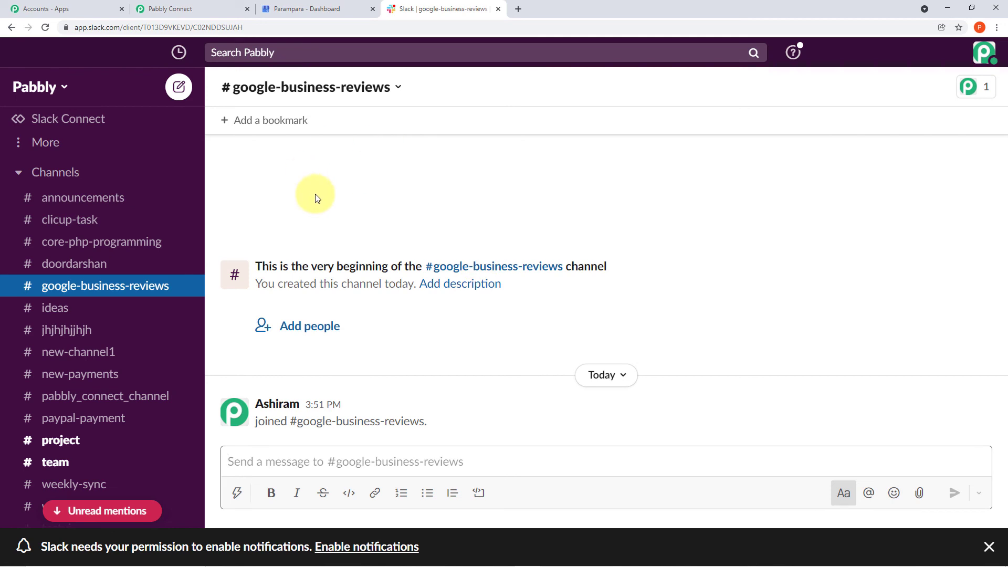
click(167, 6)
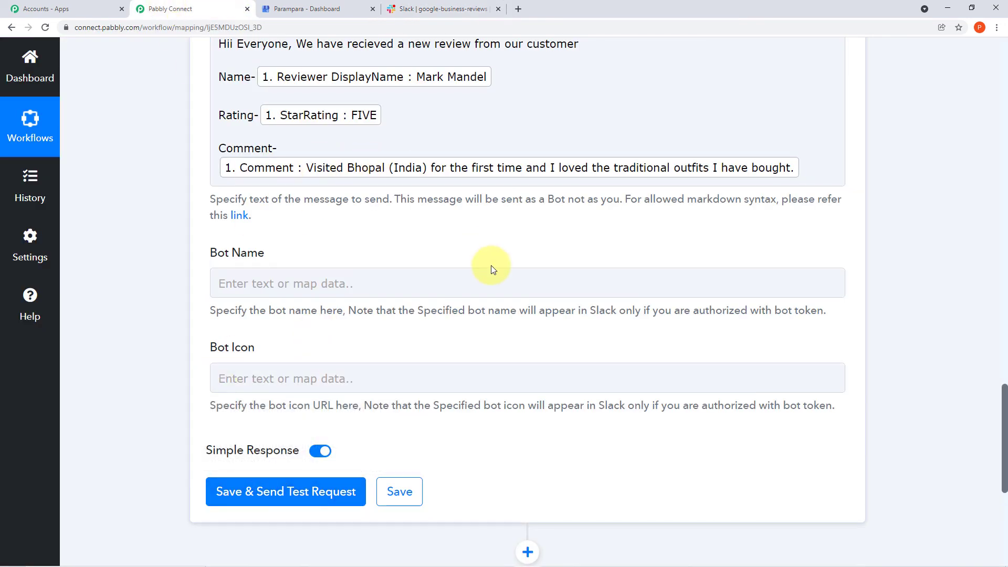
scroll(490, 266, up, 2)
click(428, 9)
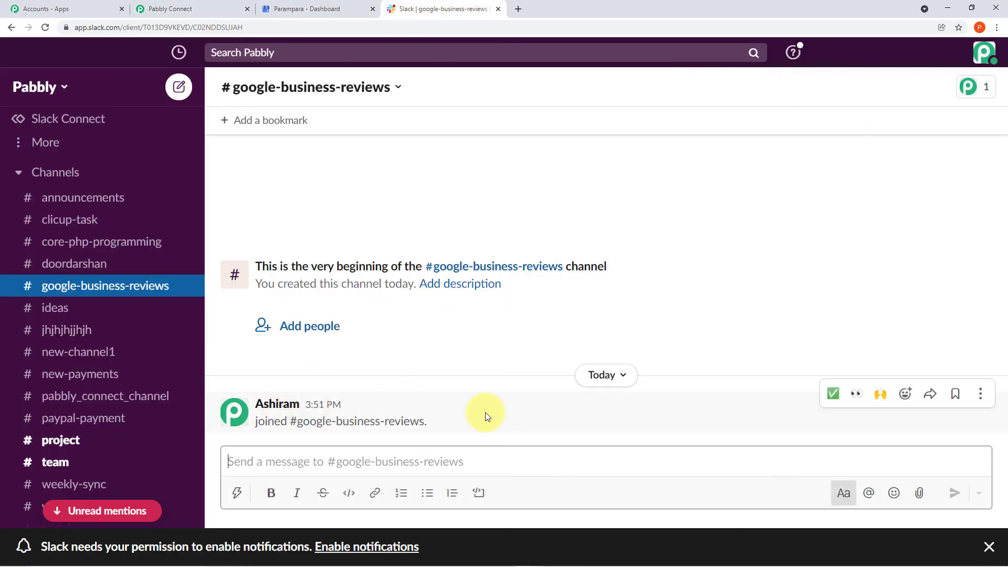
click(195, 9)
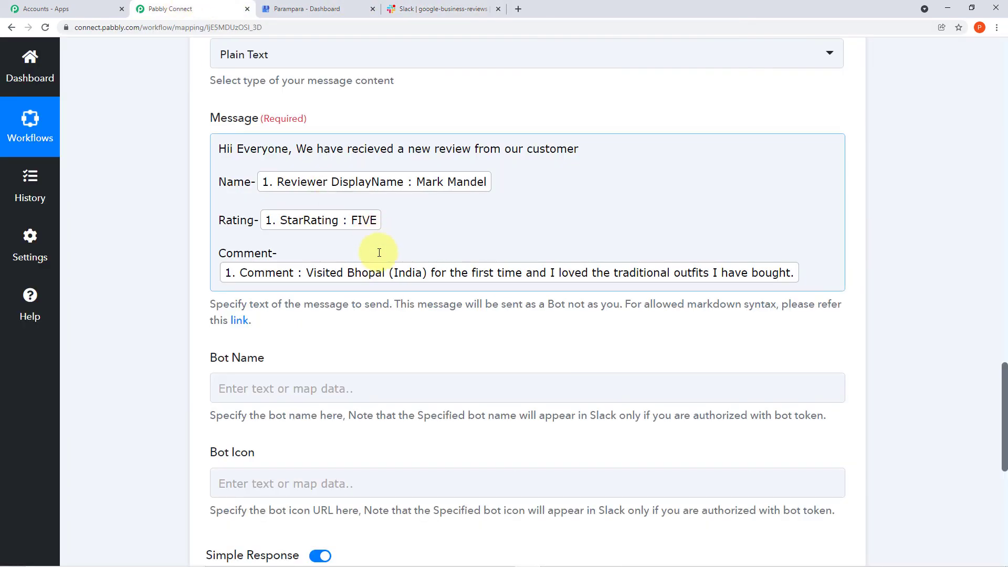
scroll(383, 252, down, 4)
click(338, 404)
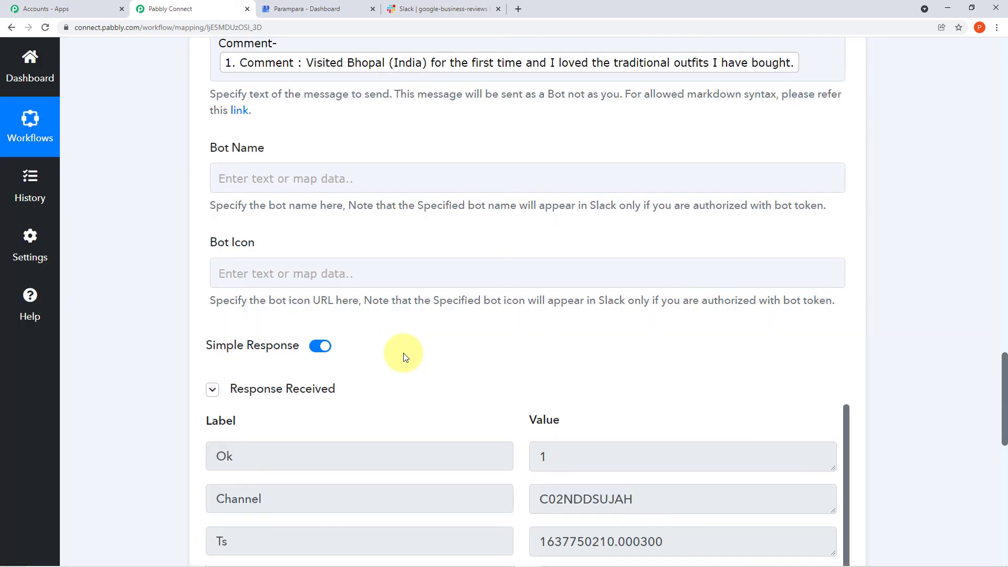
Examine the response received from the test request and the test message in Slack's google-business-reviews channel, and return to the workflow
scroll(589, 425, down, 5)
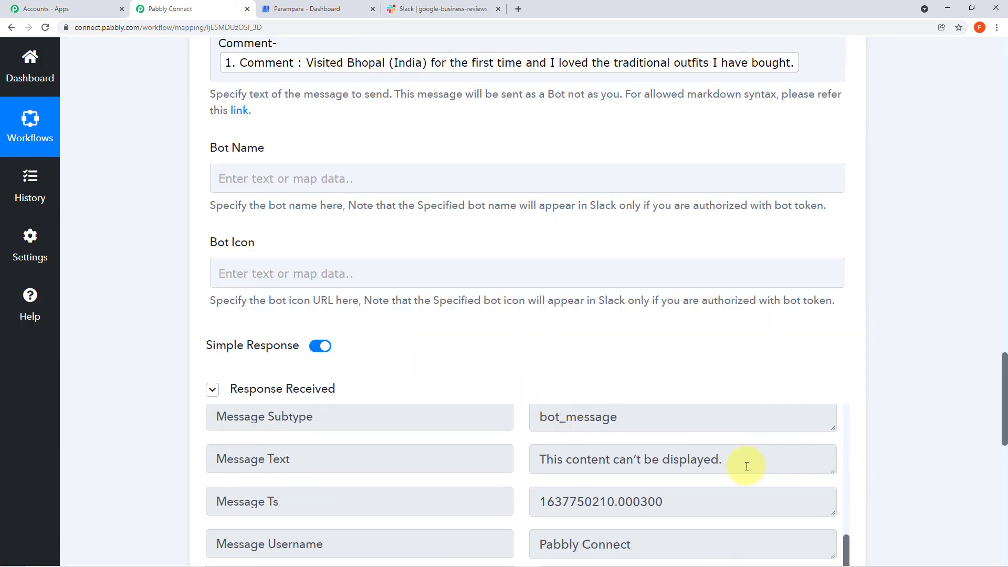
scroll(746, 465, down, 1)
scroll(737, 455, down, 5)
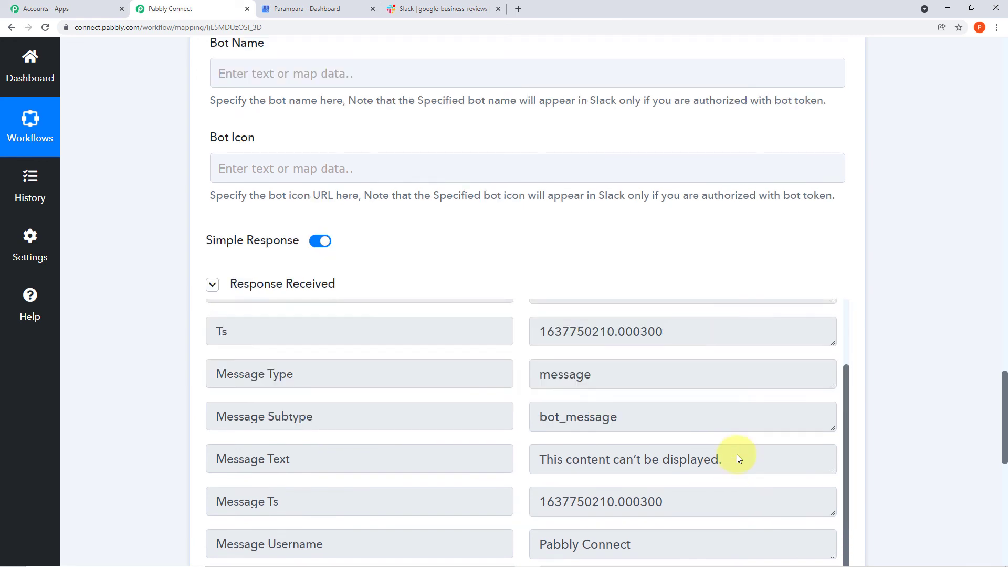
scroll(788, 433, up, 5)
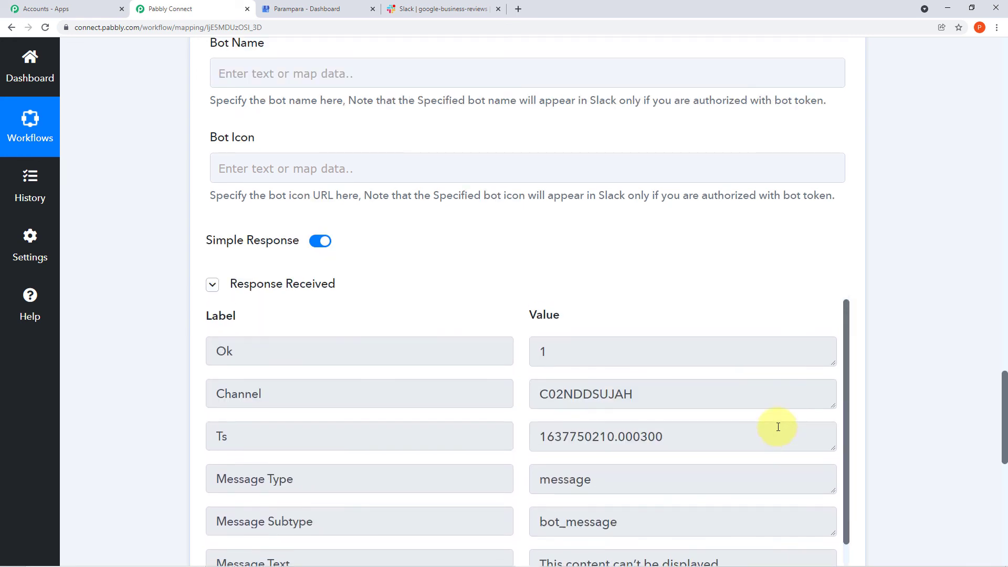
scroll(898, 468, down, 1)
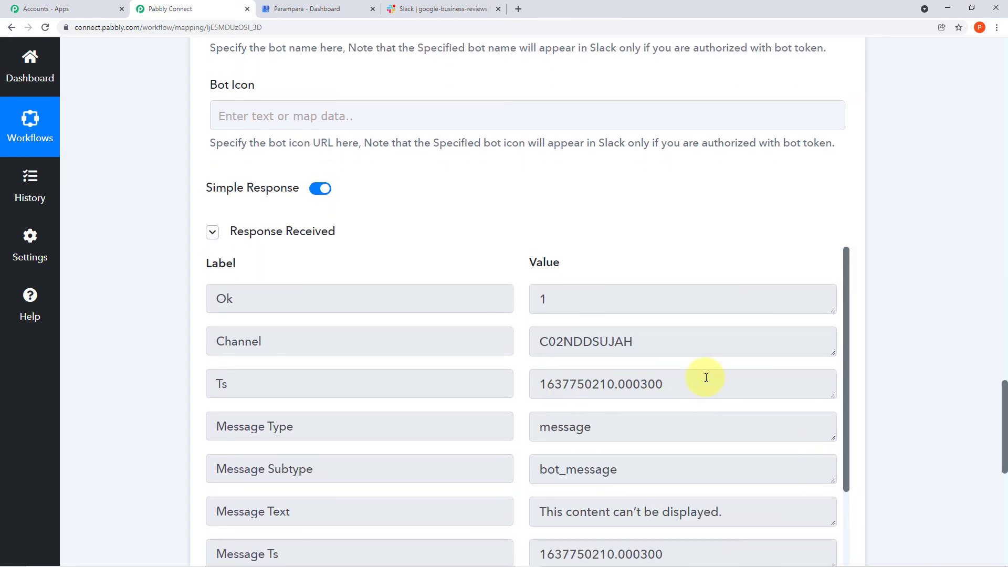
click(449, 8)
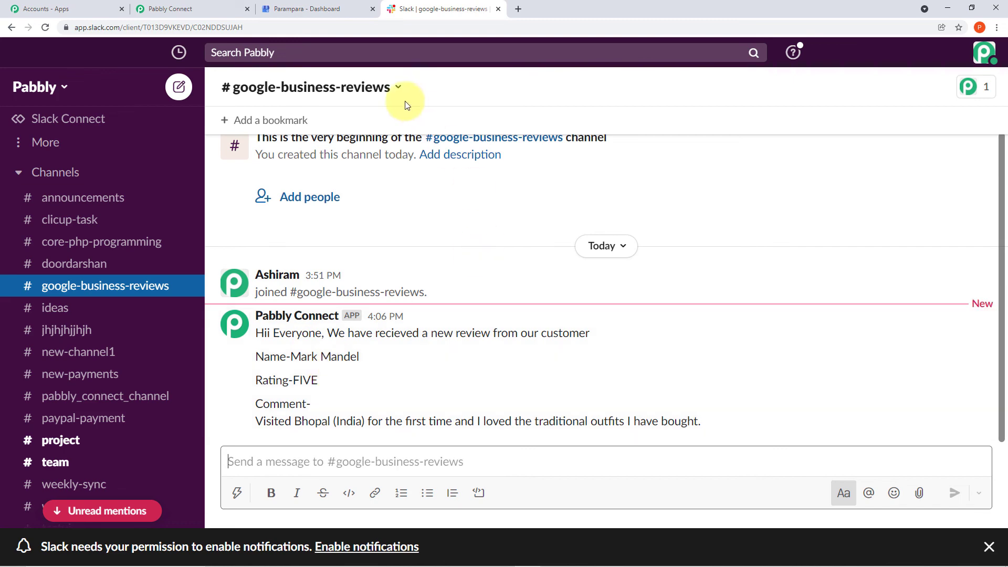
click(197, 10)
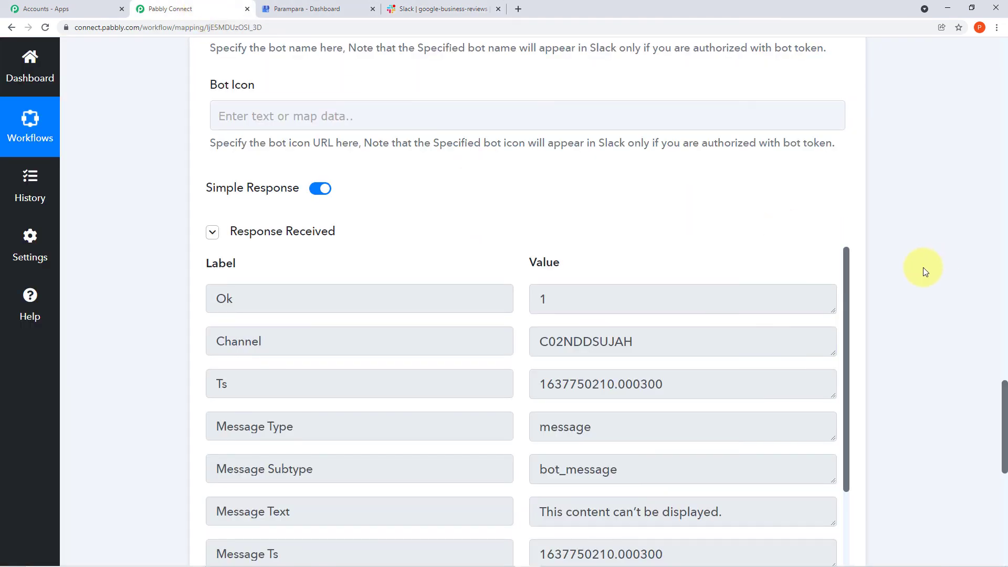
Collapse the Slack action step and the Google My Business trigger step in the workflow
scroll(924, 268, up, 12)
scroll(924, 267, up, 8)
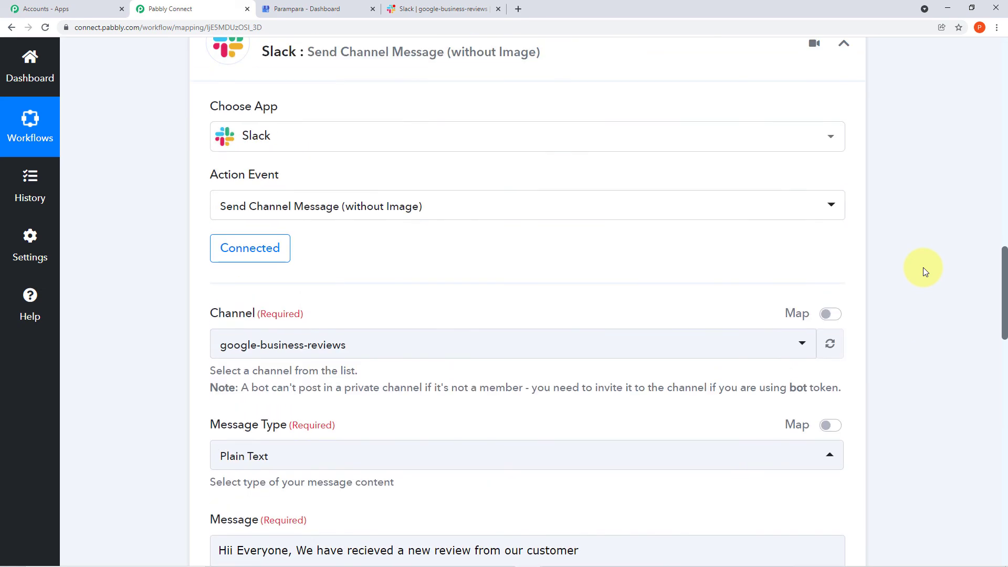
click(842, 325)
scroll(900, 313, up, 15)
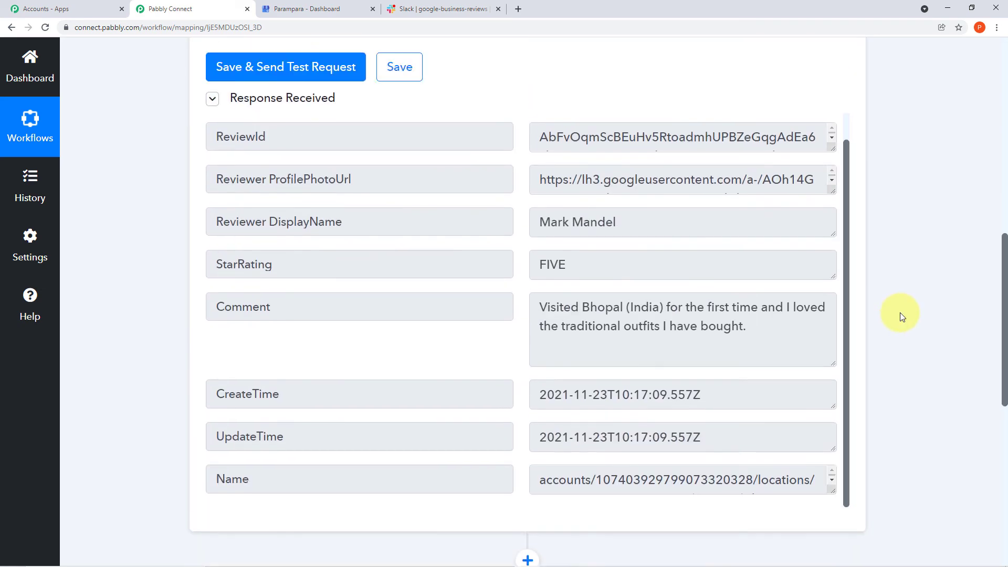
click(854, 264)
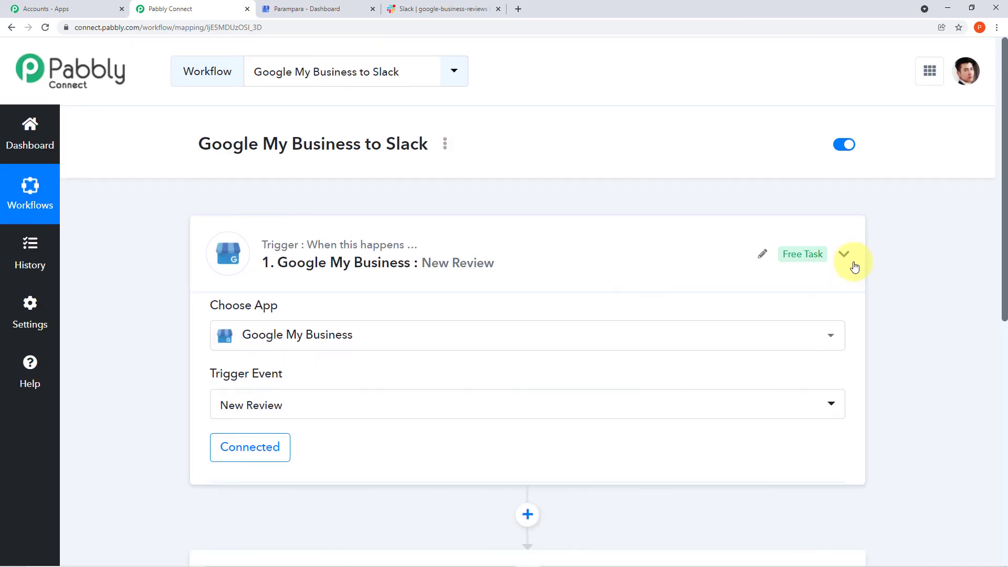